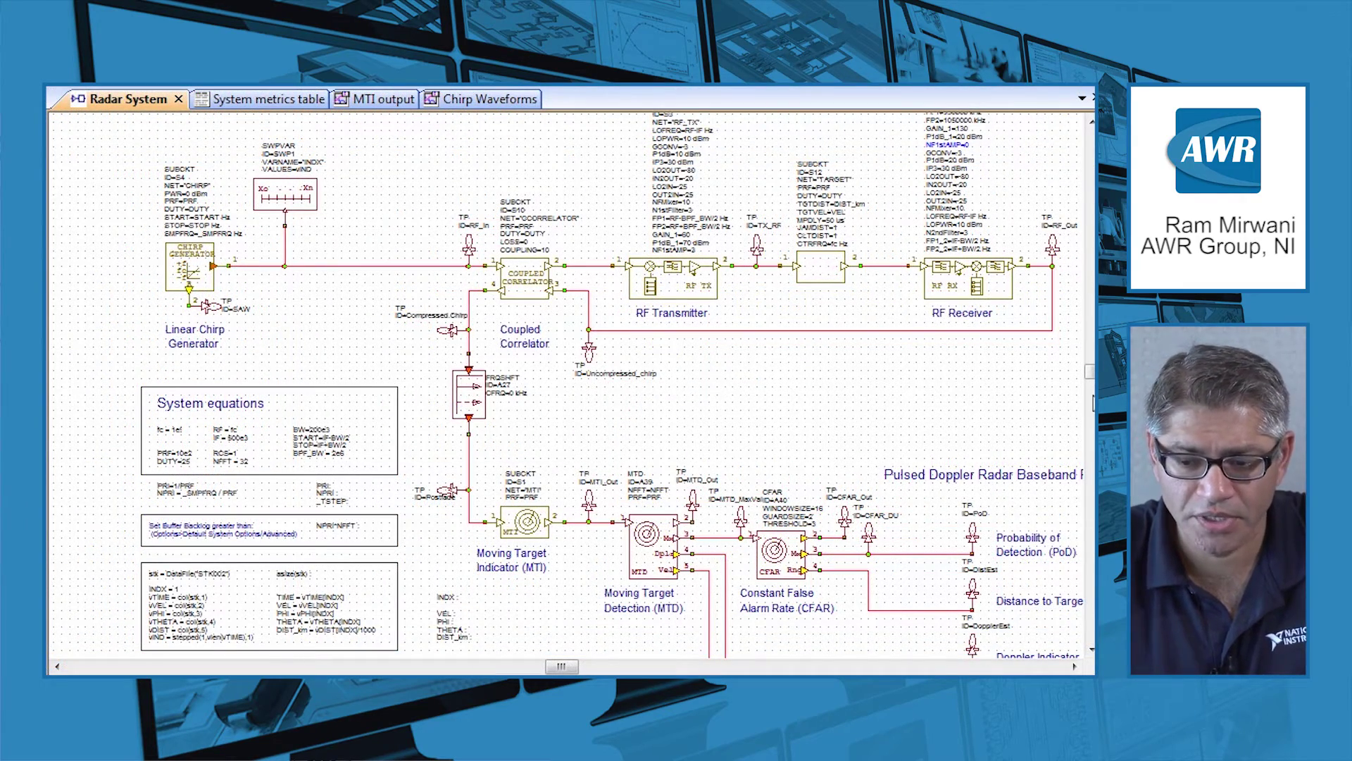
- Run the Radar System simulation with F8 and move the progress window aside
{"action": "left_click_drag", "start_coordinate": [1091, 377], "coordinate": [1090, 372]}
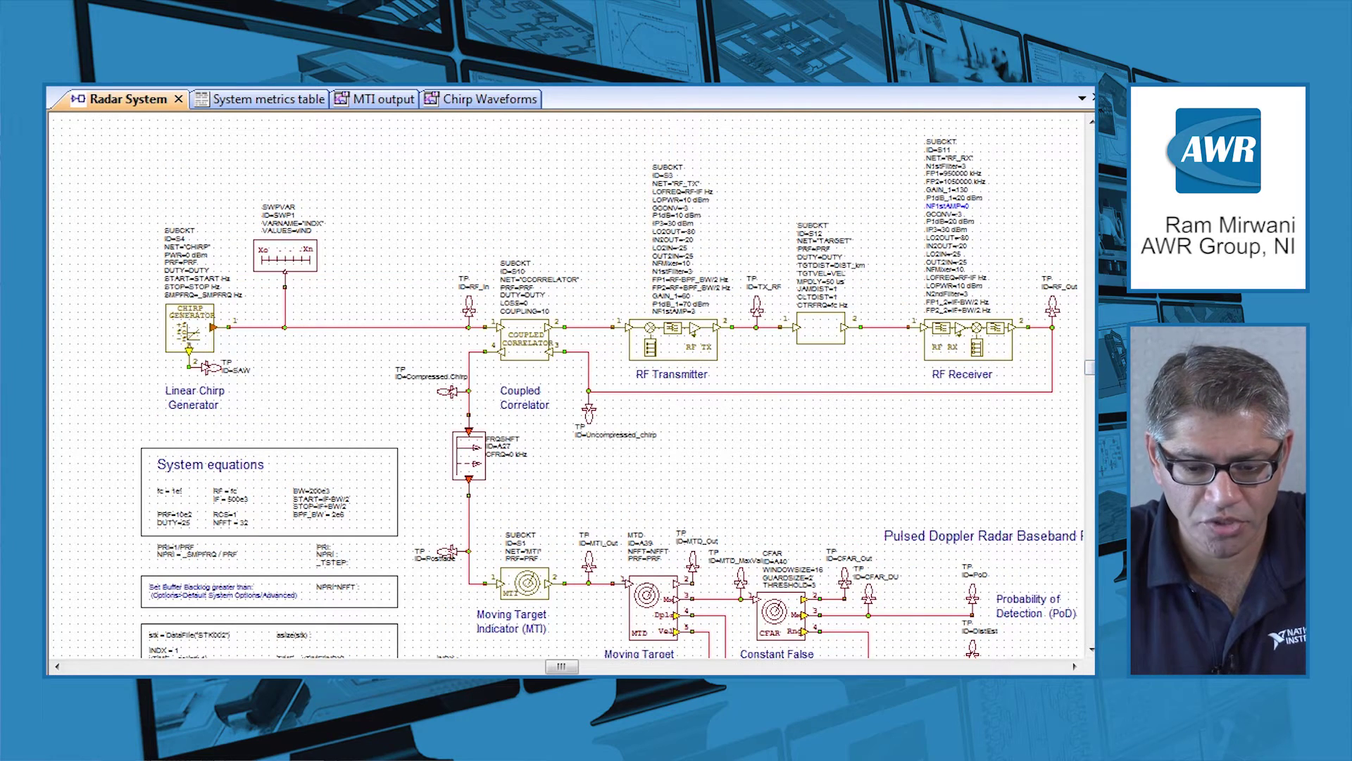
{"action": "scroll", "coordinate": [563, 666], "scroll_direction": "right", "scroll_amount": 3}
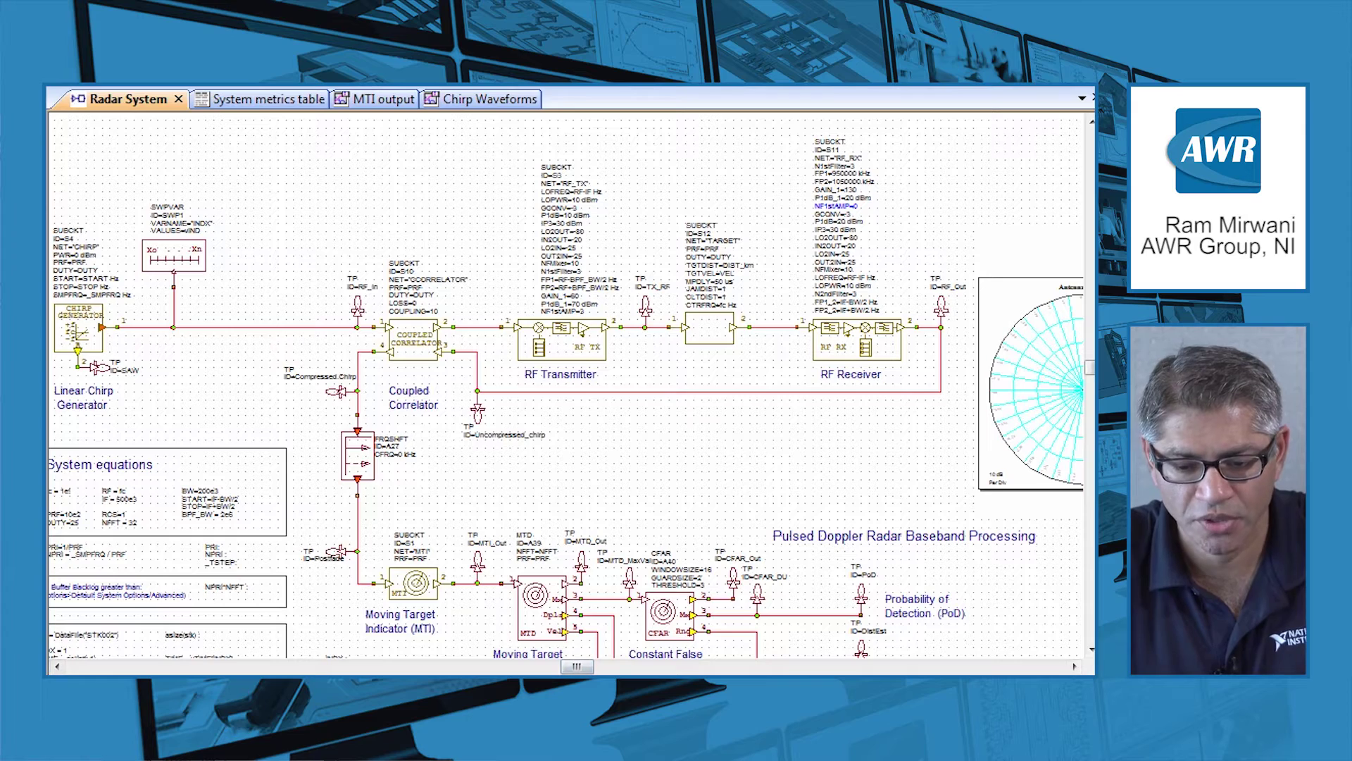
{"action": "scroll", "coordinate": [577, 667], "scroll_direction": "right", "scroll_amount": 2}
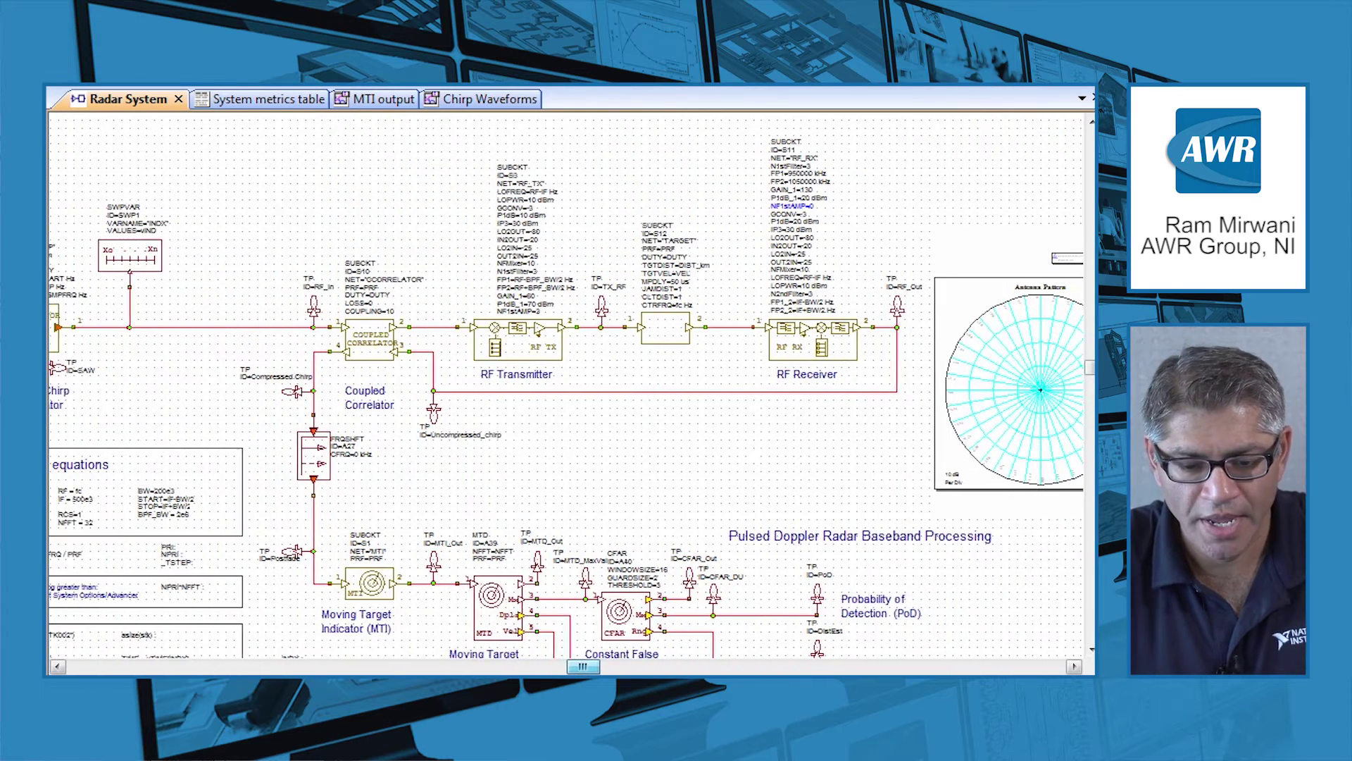
{"action": "scroll", "coordinate": [604, 516], "scroll_direction": "down", "scroll_amount": 3}
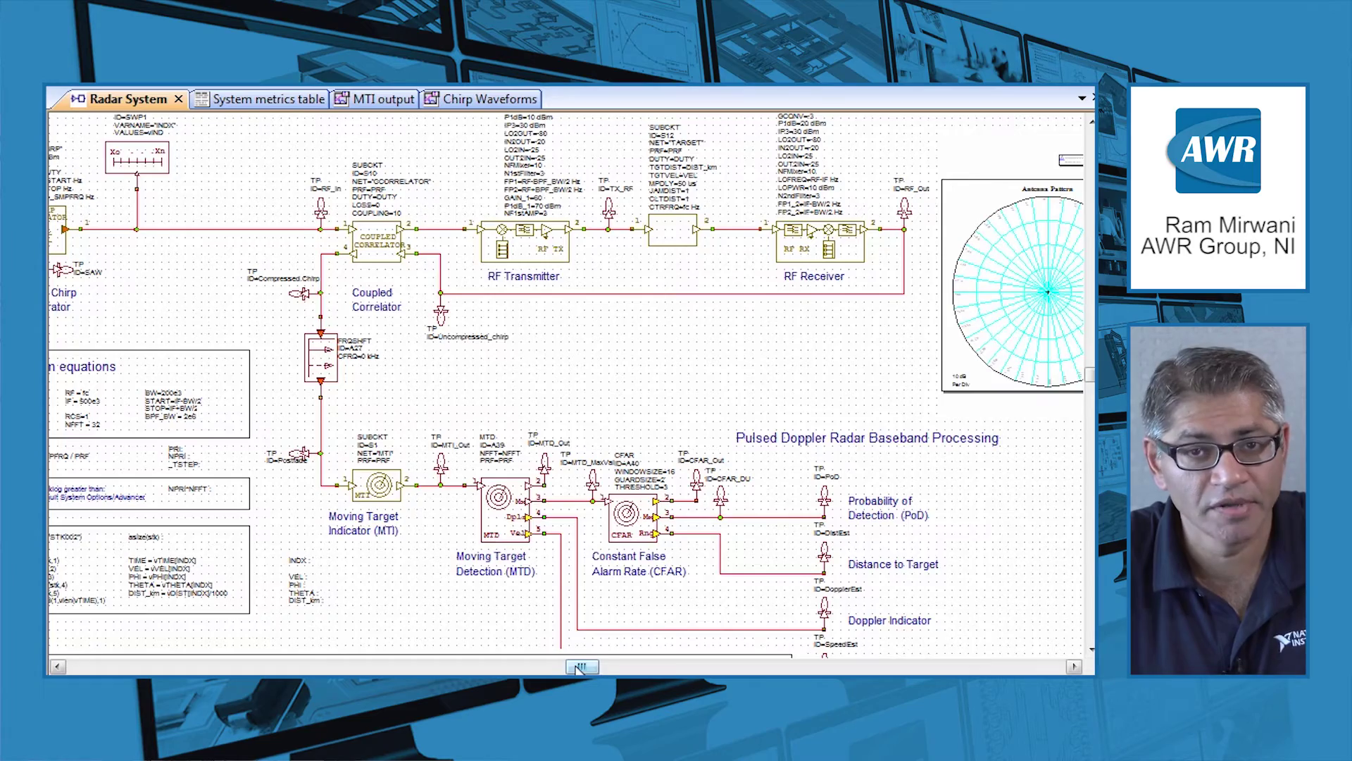
{"action": "scroll", "coordinate": [578, 667], "scroll_direction": "left", "scroll_amount": 4}
{"action": "scroll", "coordinate": [591, 560], "scroll_direction": "up", "scroll_amount": 3}
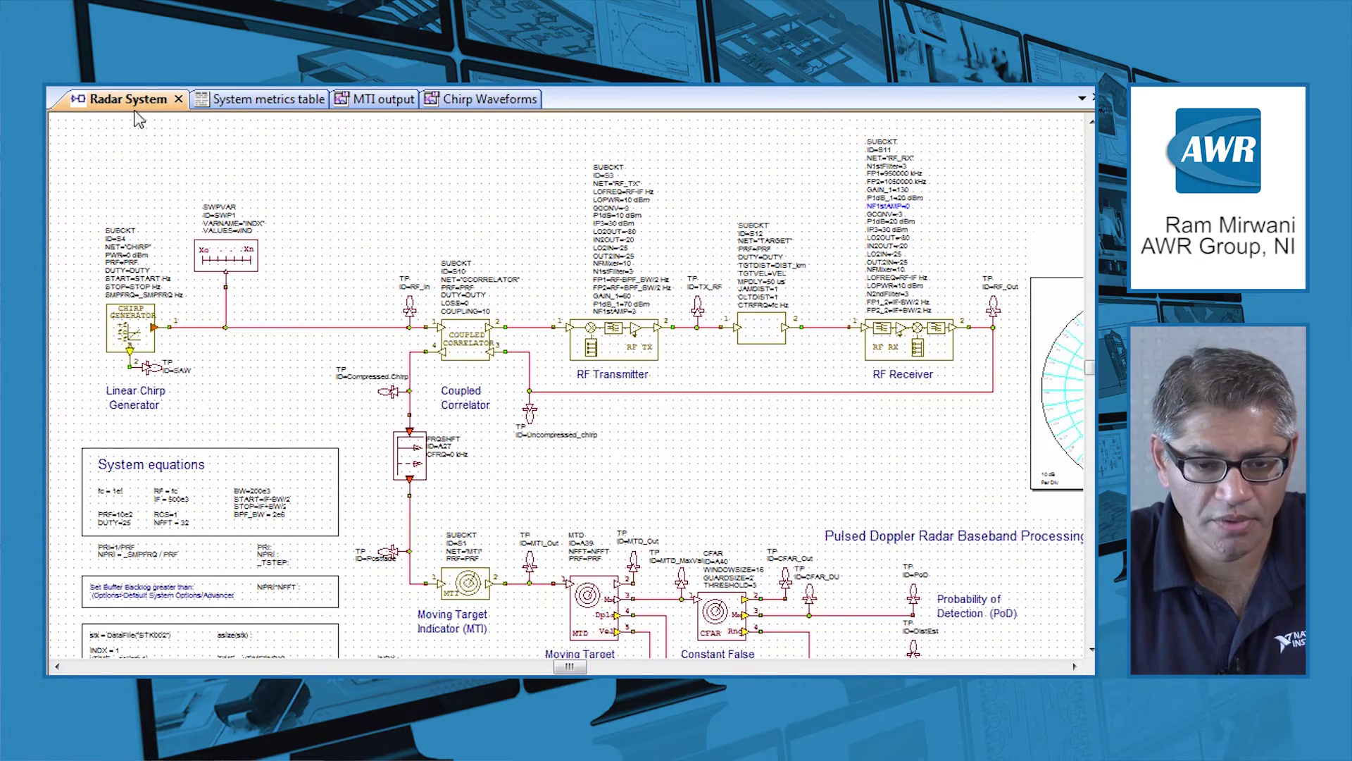
{"action": "key", "text": "F8"}
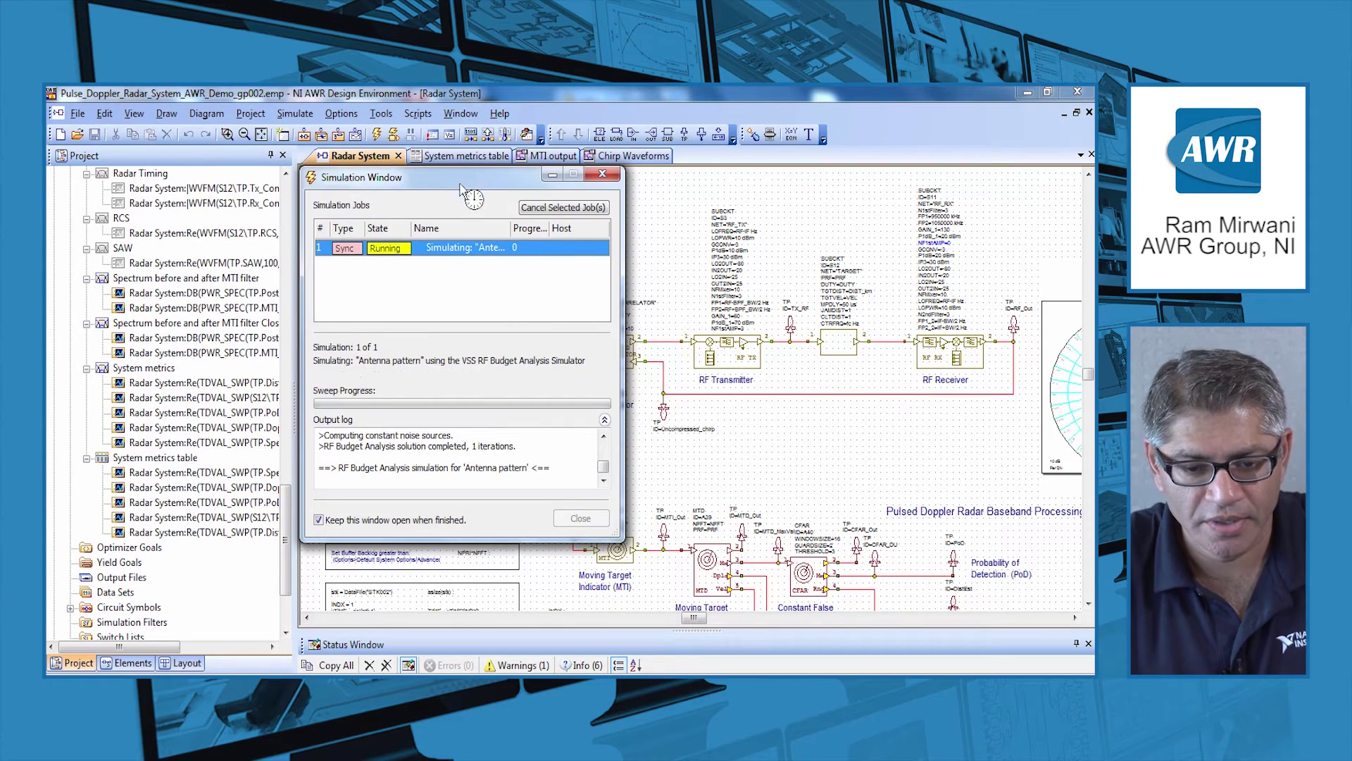
{"action": "left_click_drag", "start_coordinate": [458, 187], "coordinate": [257, 182]}
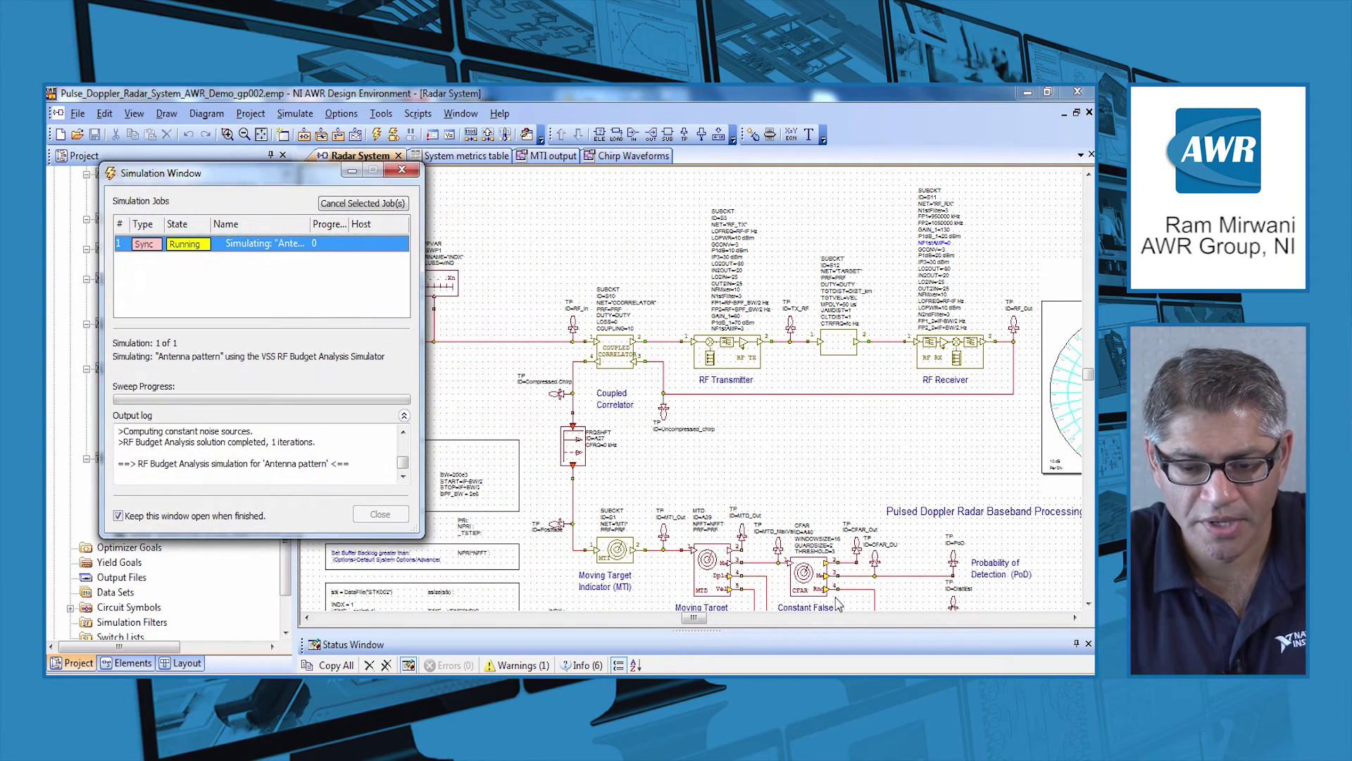
- Scroll down to the System Metrics graphs as Doppler and PoD traces fill in
{"action": "left_click", "coordinate": [837, 446]}
{"action": "scroll", "coordinate": [837, 446], "scroll_direction": "down", "scroll_amount": 5}
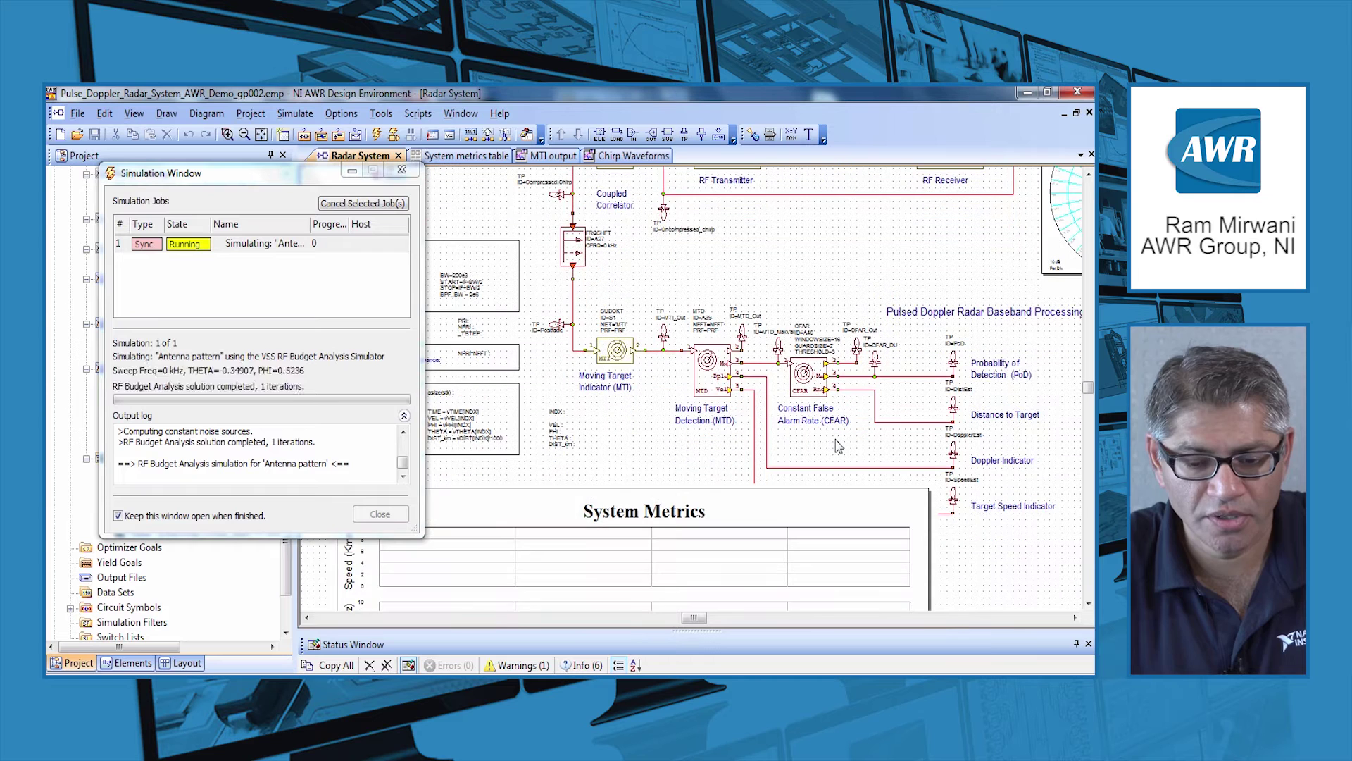
{"action": "scroll", "coordinate": [837, 445], "scroll_direction": "down", "scroll_amount": 1}
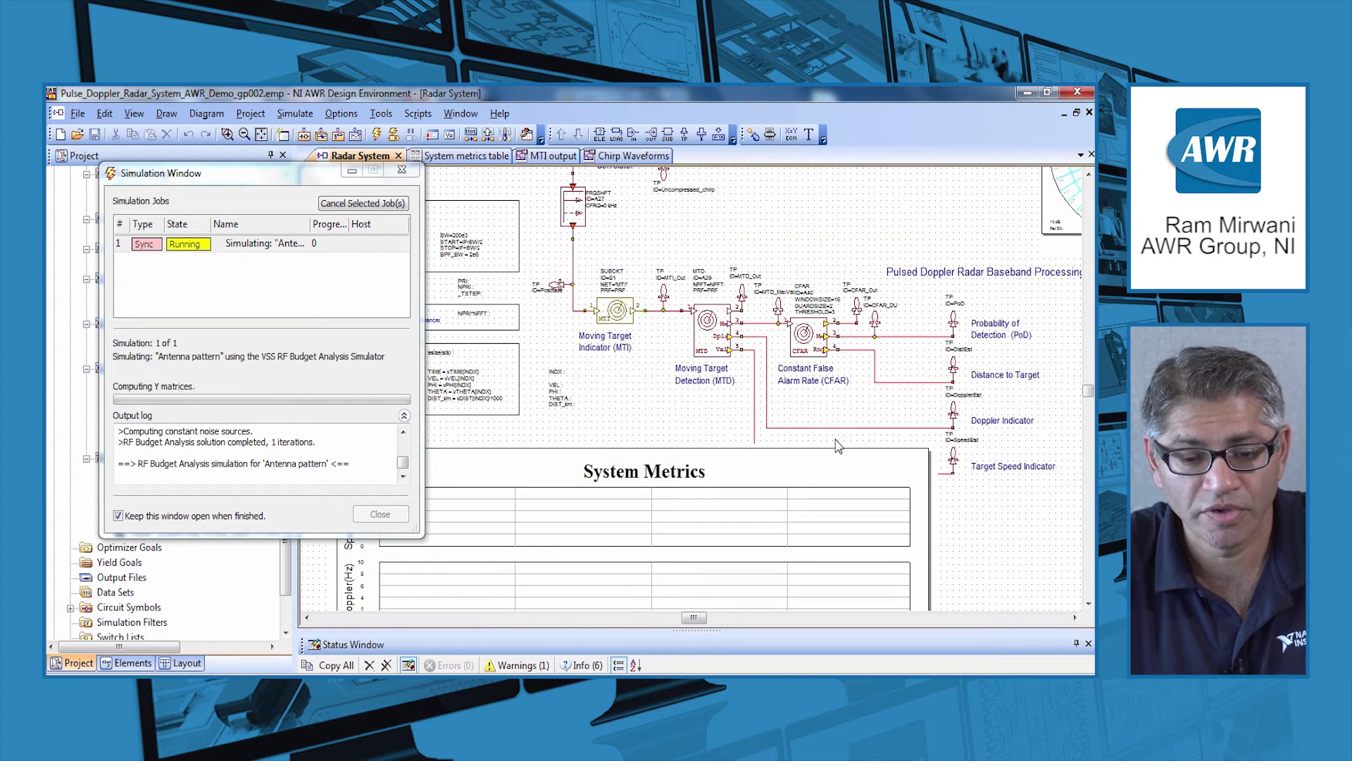
{"action": "scroll", "coordinate": [837, 446], "scroll_direction": "down", "scroll_amount": 1}
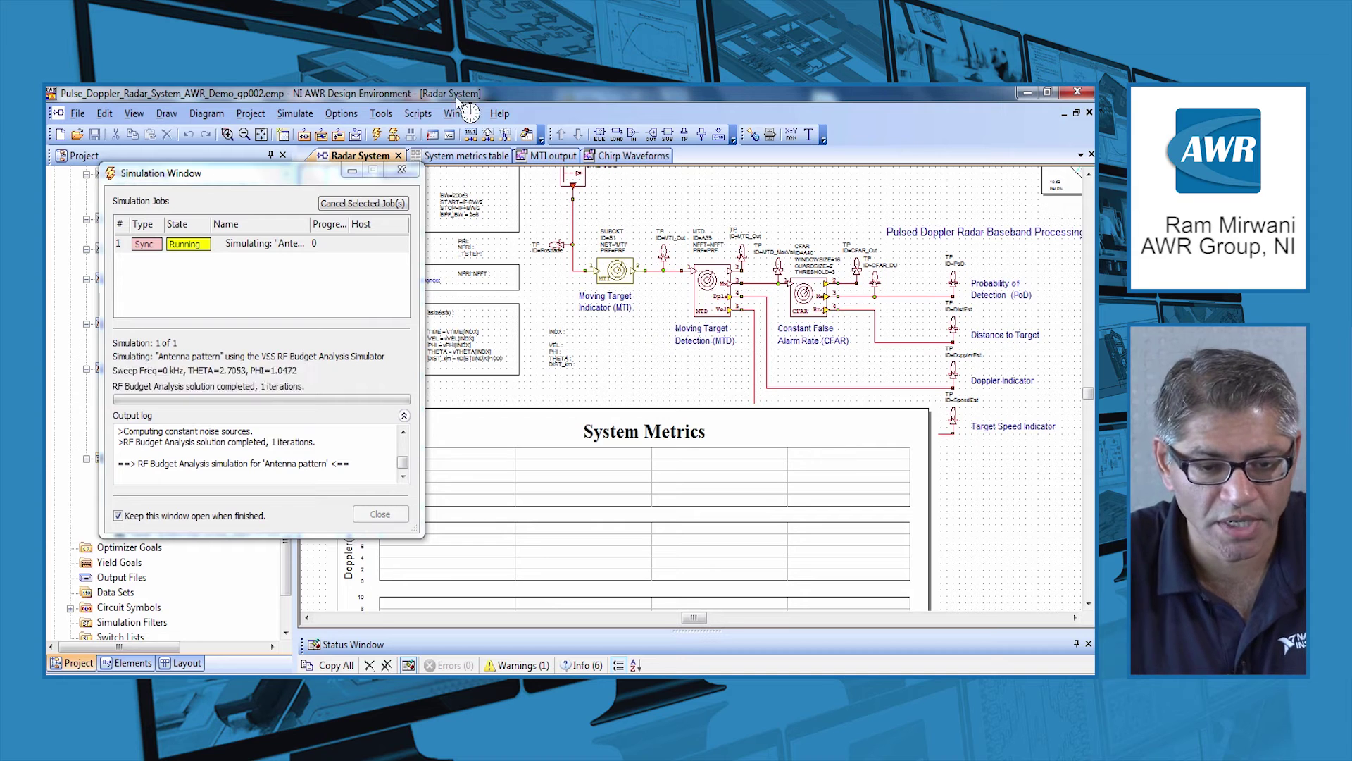
{"action": "left_click_drag", "start_coordinate": [288, 178], "coordinate": [235, 138]}
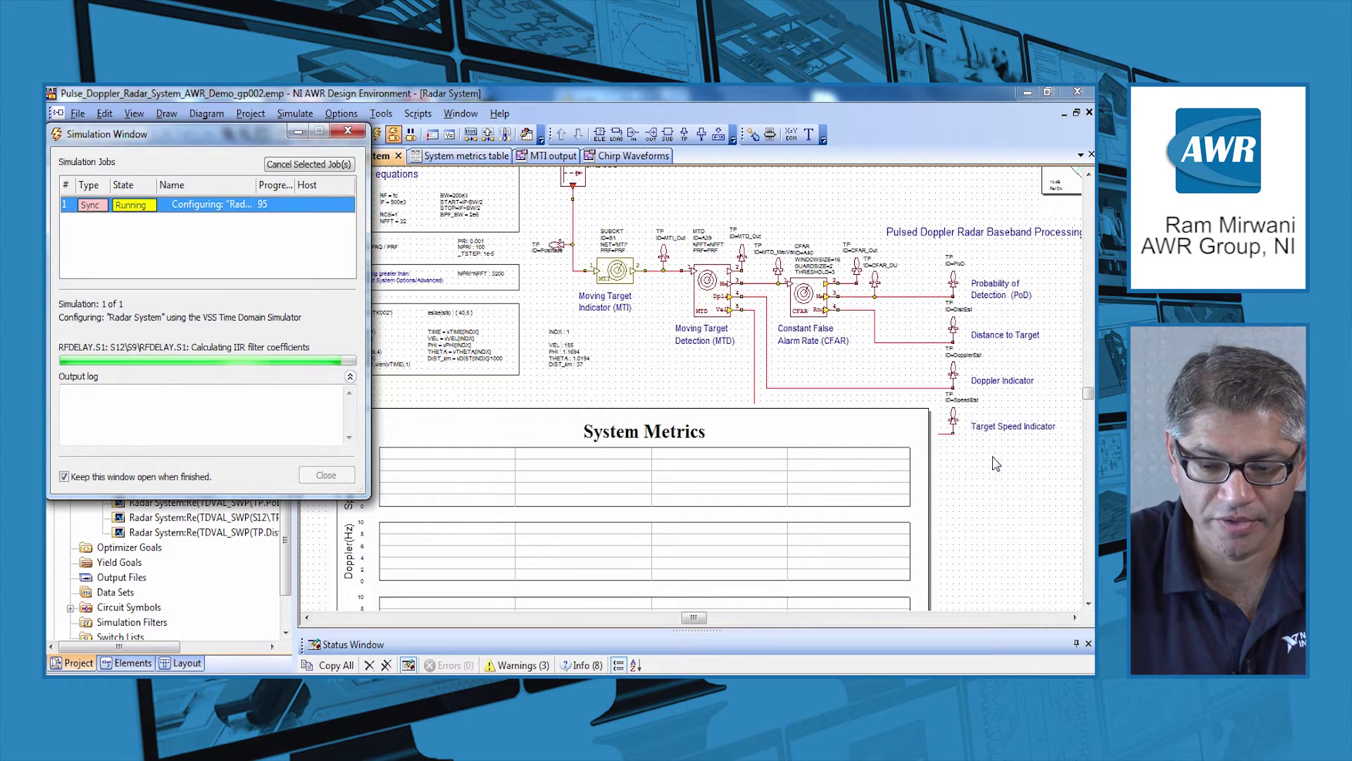
{"action": "left_click", "coordinate": [1089, 604]}
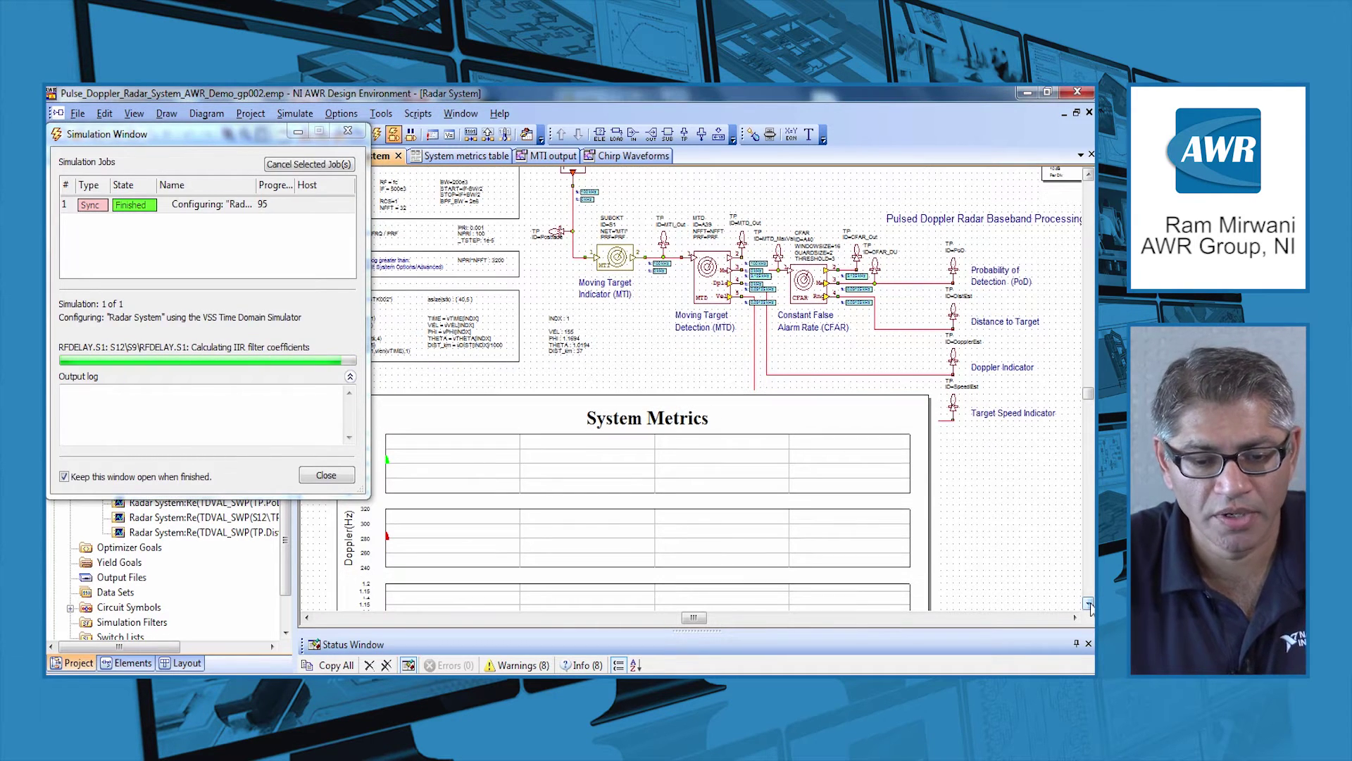
{"action": "left_click", "coordinate": [1089, 603]}
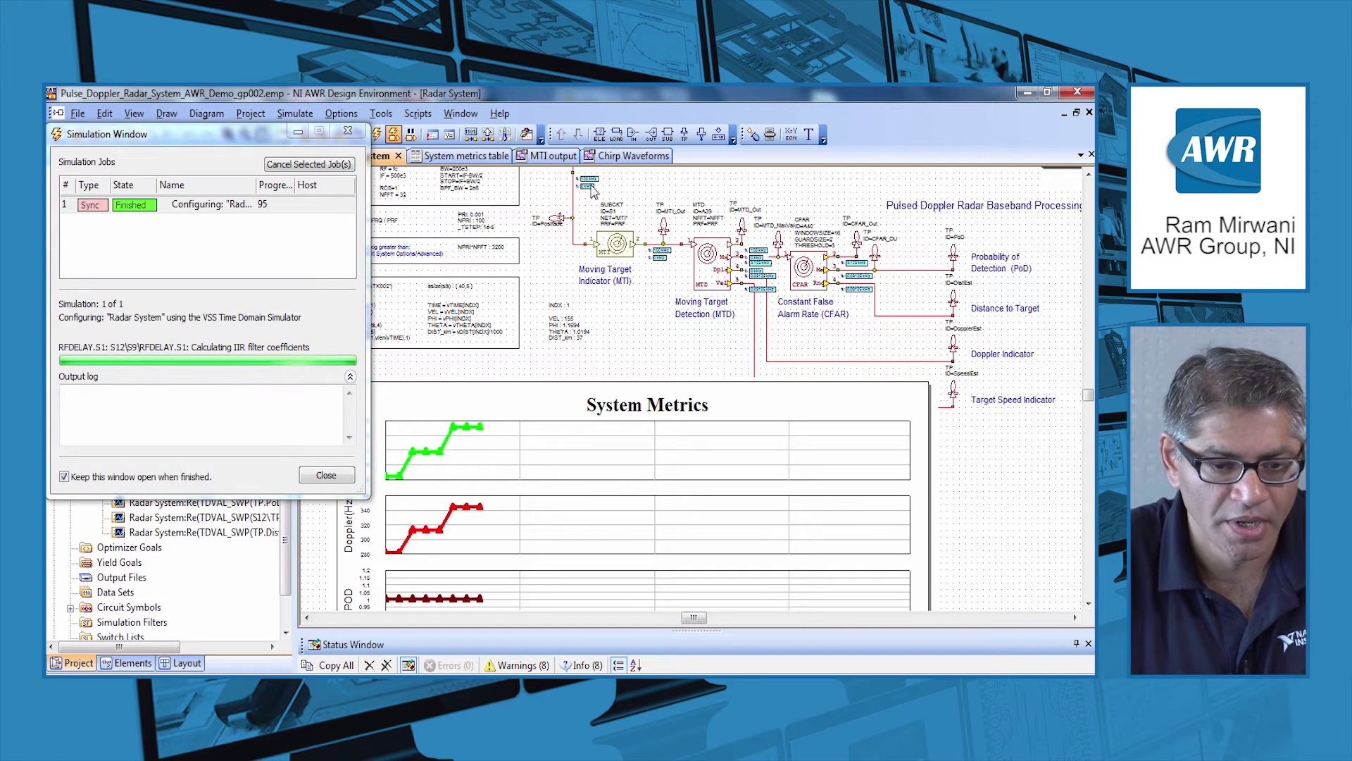
{"action": "left_click_drag", "start_coordinate": [234, 145], "coordinate": [243, 195]}
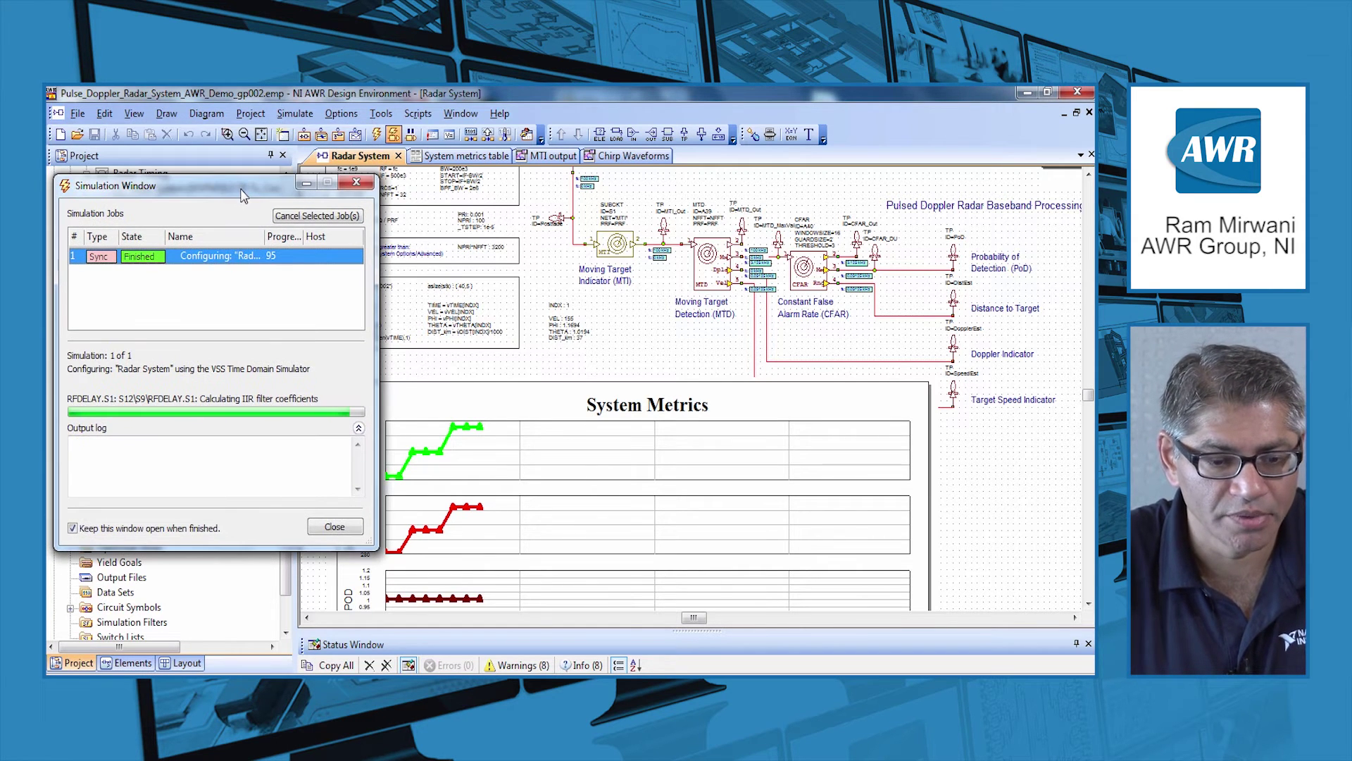
- Close the finished Simulation Window and scroll up the LabVIEW demo's Radar System schematic
{"action": "left_click", "coordinate": [398, 145]}
{"action": "left_click", "coordinate": [350, 528]}
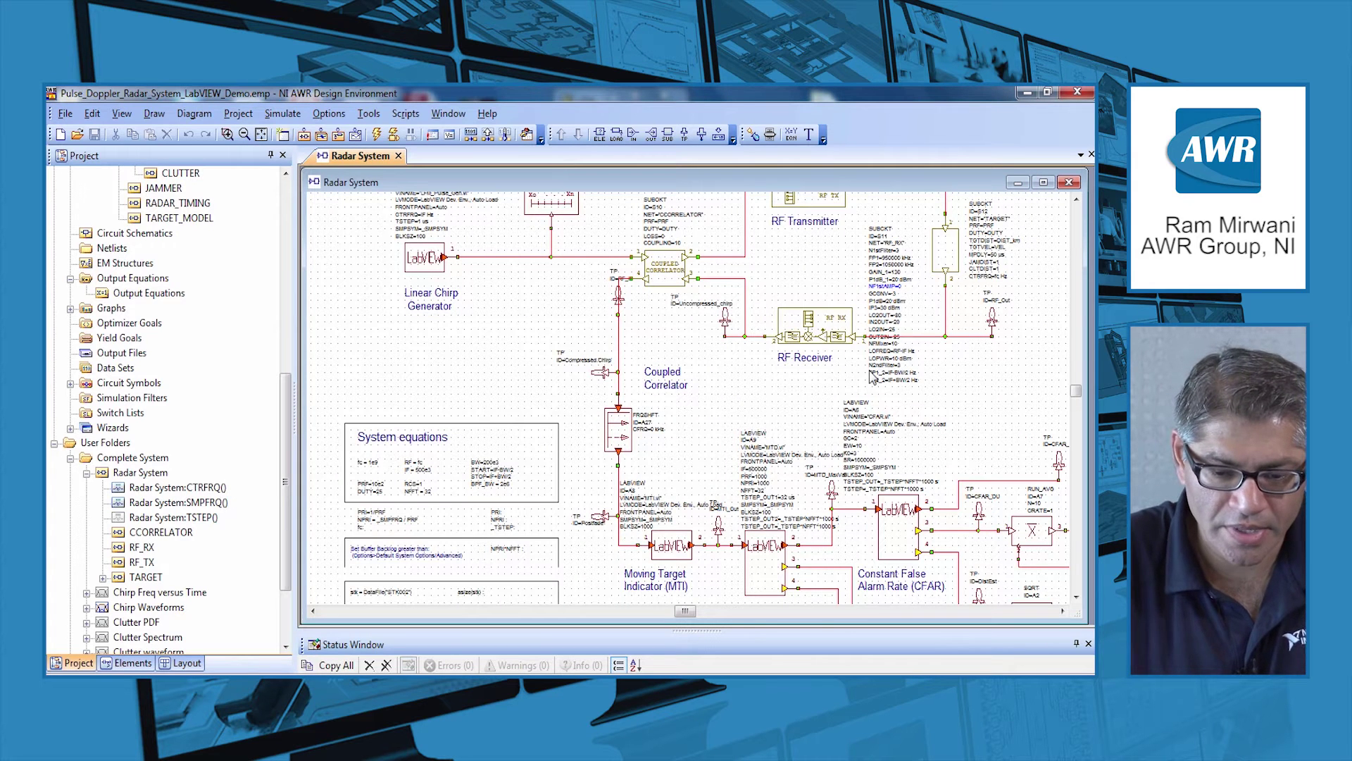
{"action": "scroll", "coordinate": [874, 377], "scroll_direction": "up", "scroll_amount": 1}
{"action": "scroll", "coordinate": [873, 377], "scroll_direction": "up", "scroll_amount": 1}
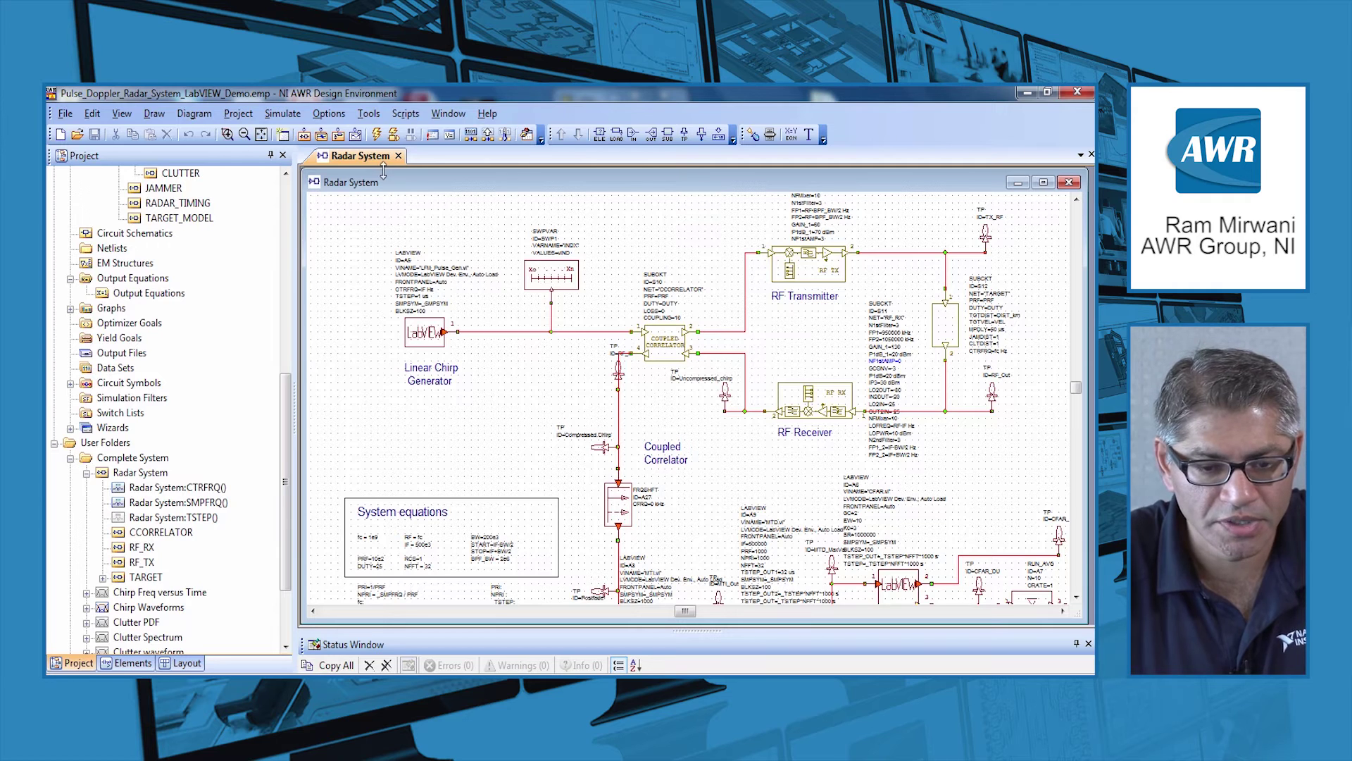
- Start the LabVIEW radar simulation with Analyze and drag the Simulation Window left
{"action": "left_click", "coordinate": [394, 134]}
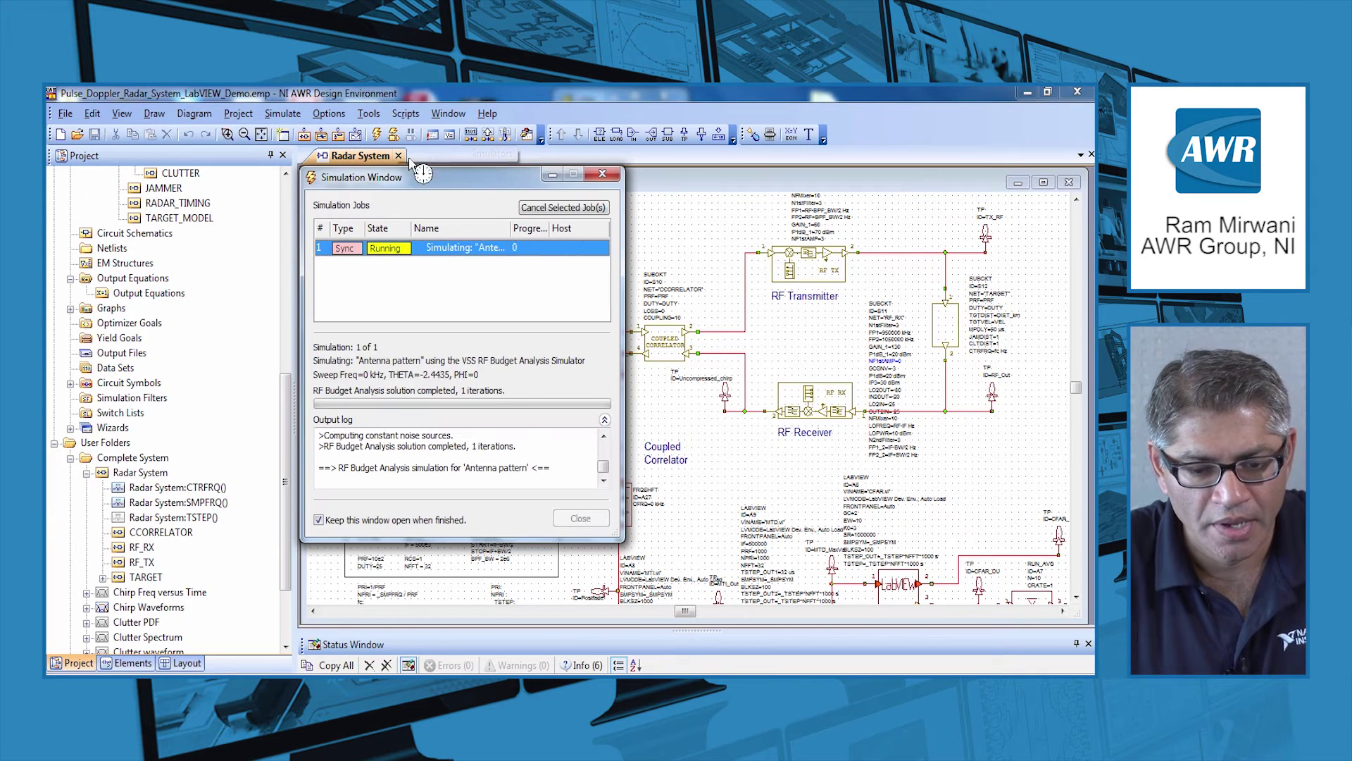
{"action": "left_click_drag", "start_coordinate": [494, 185], "coordinate": [238, 184]}
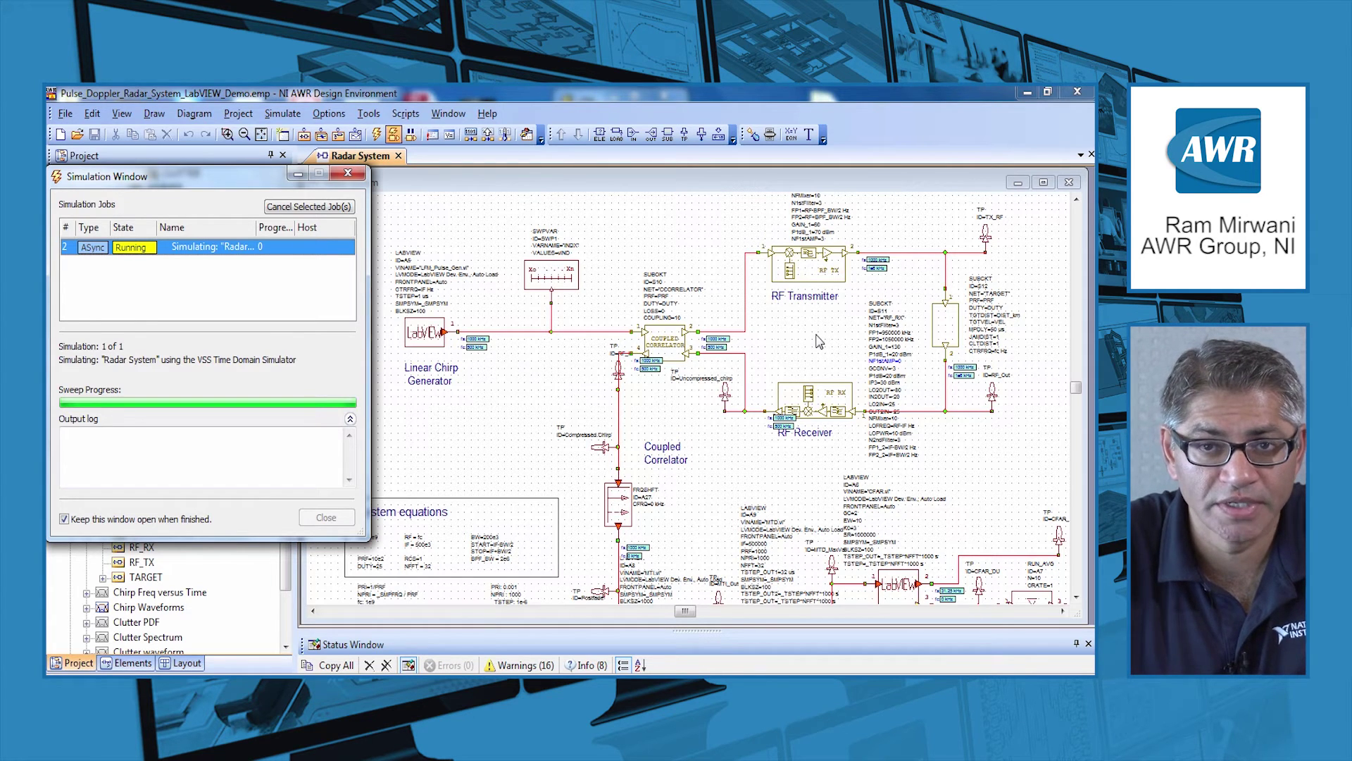
- Scroll past the baseband processing blocks and over to the Chirp Waveforms graph
{"action": "left_click", "coordinate": [762, 474]}
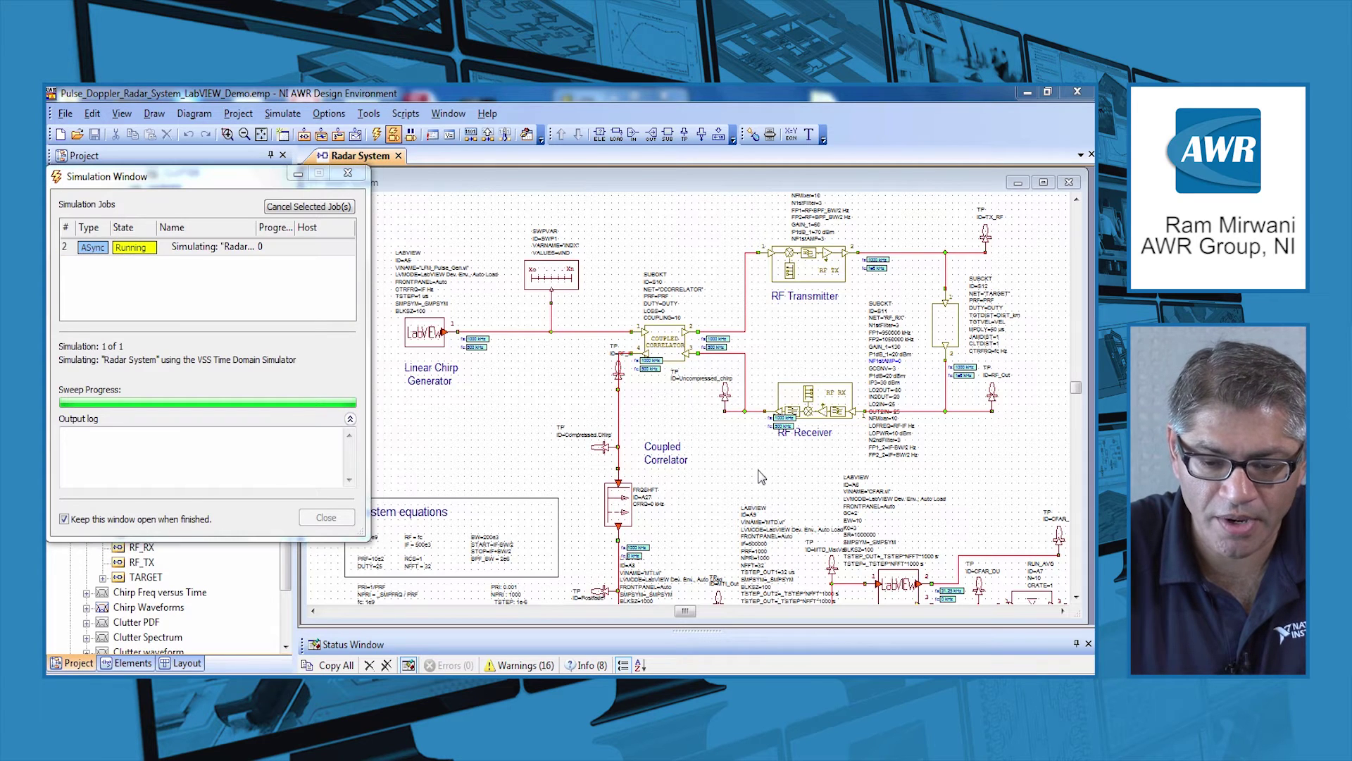
{"action": "scroll", "coordinate": [763, 472], "scroll_direction": "down", "scroll_amount": 3}
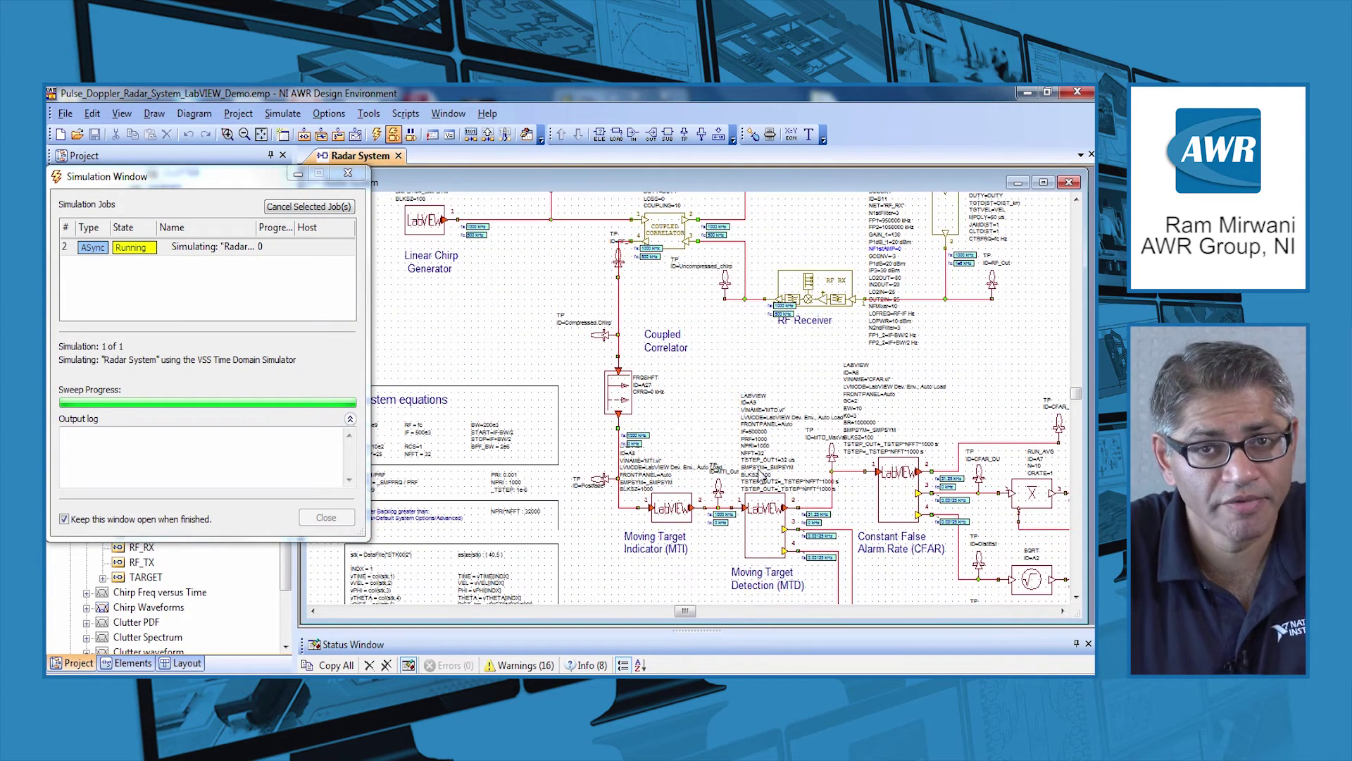
{"action": "scroll", "coordinate": [762, 475], "scroll_direction": "down", "scroll_amount": 1}
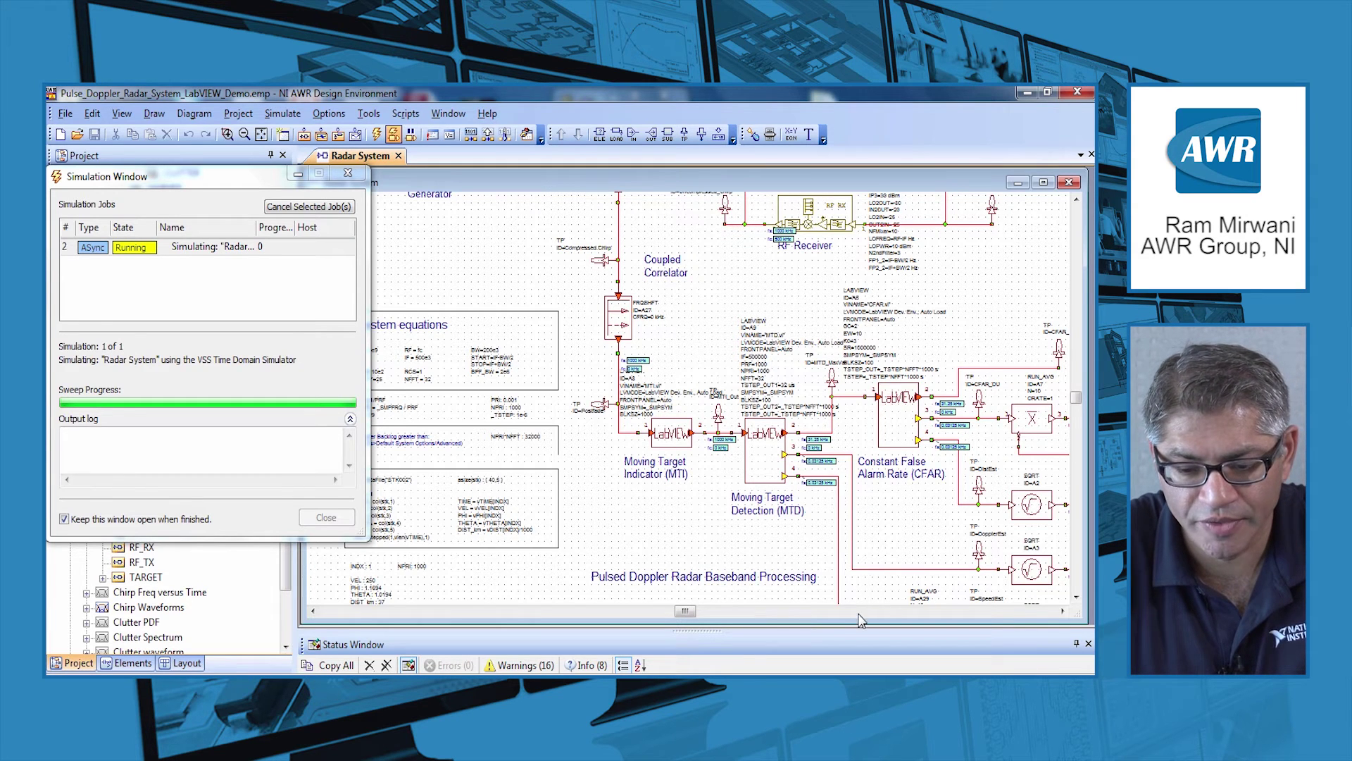
{"action": "scroll", "coordinate": [866, 544], "scroll_direction": "down", "scroll_amount": 1}
{"action": "scroll", "coordinate": [874, 477], "scroll_direction": "down", "scroll_amount": 1}
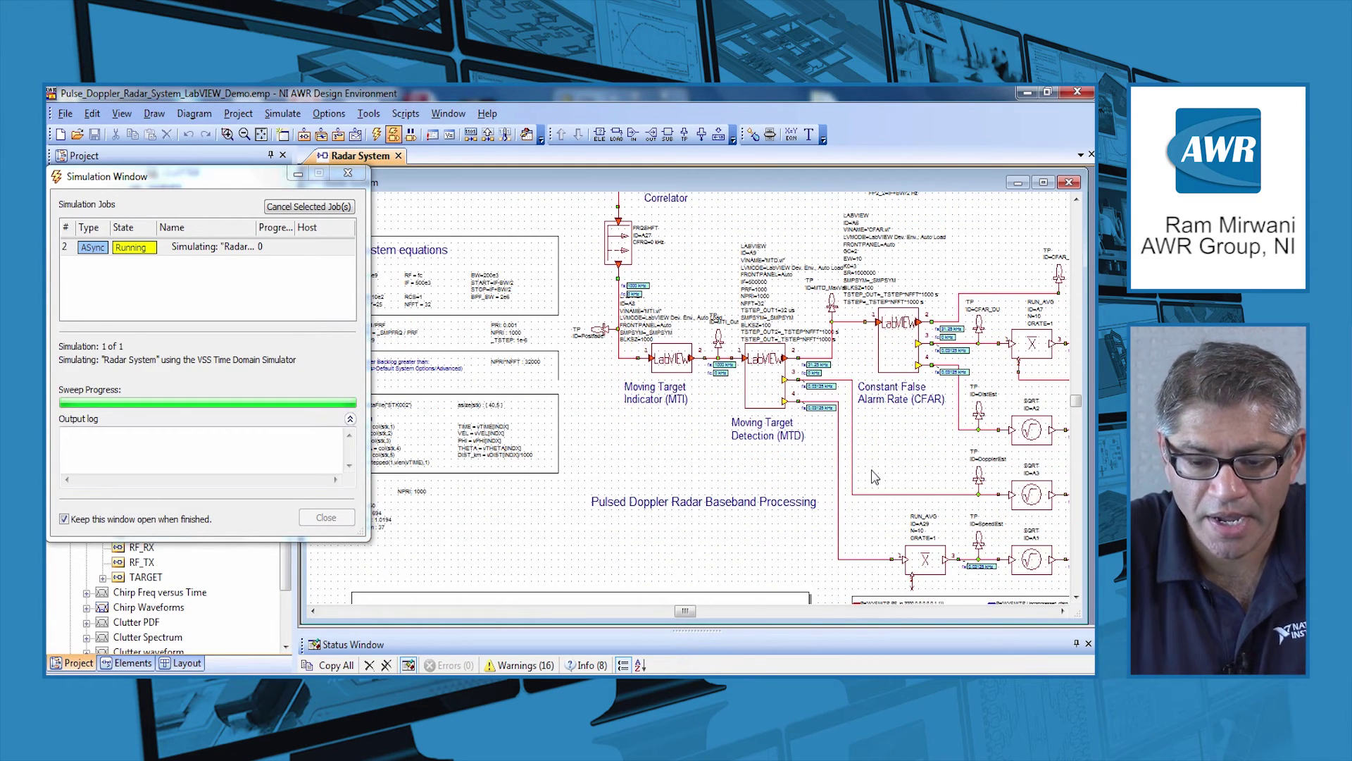
{"action": "scroll", "coordinate": [875, 477], "scroll_direction": "down", "scroll_amount": 2}
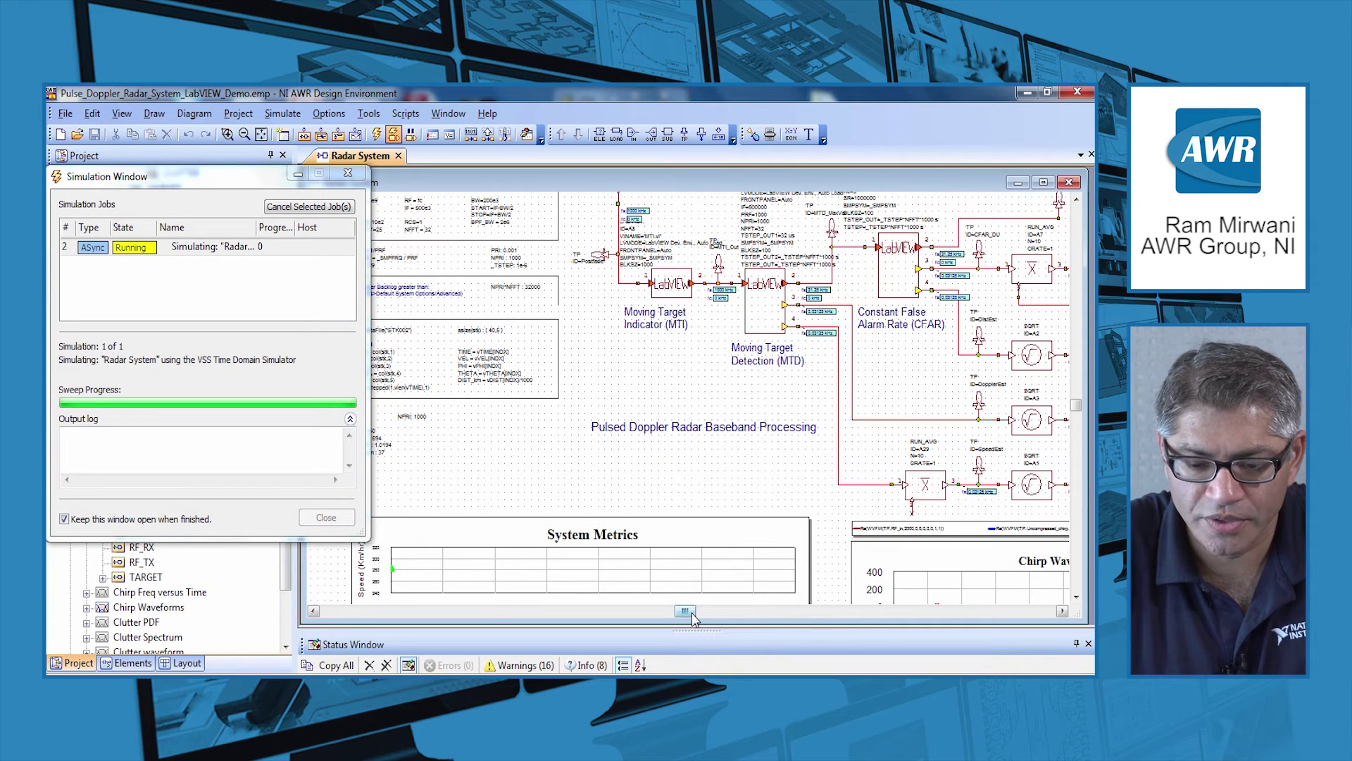
{"action": "left_click_drag", "start_coordinate": [693, 618], "coordinate": [710, 619]}
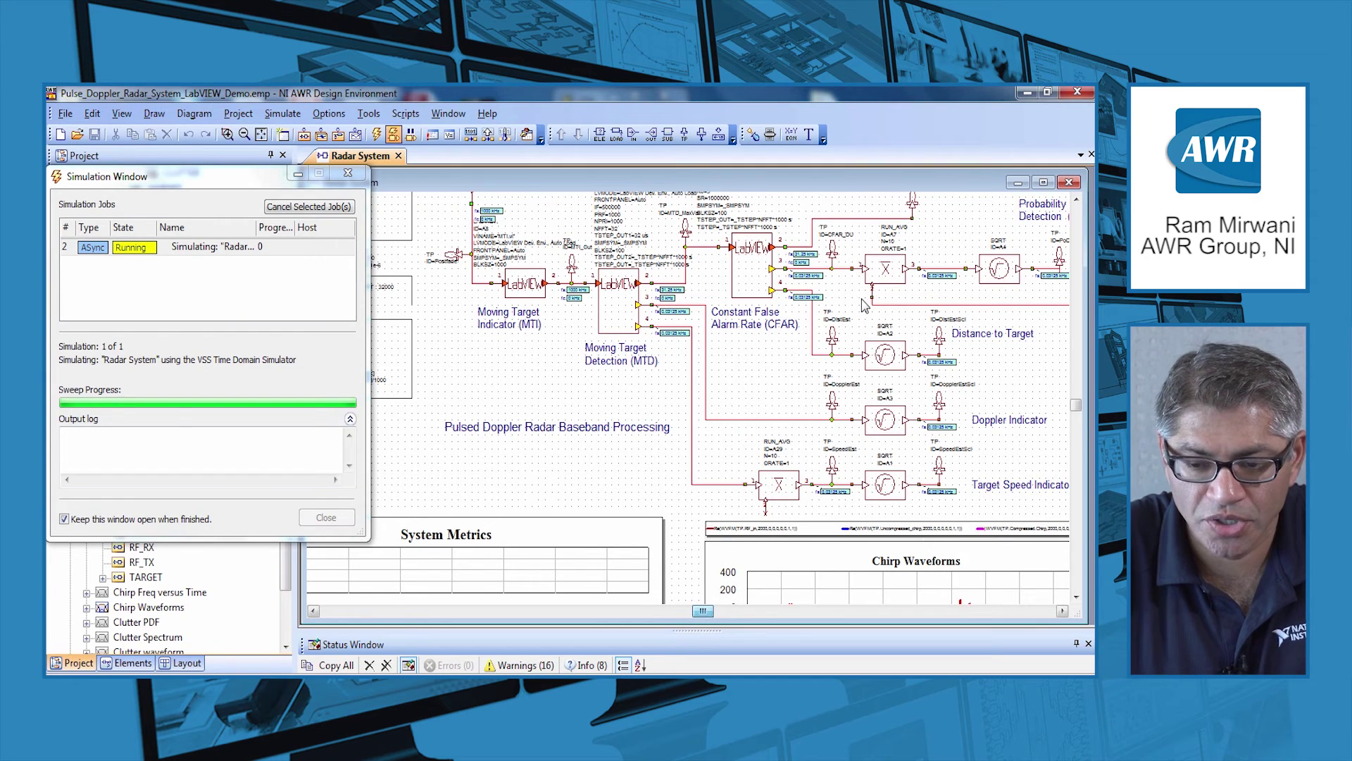
{"action": "scroll", "coordinate": [865, 304], "scroll_direction": "down", "scroll_amount": 4}
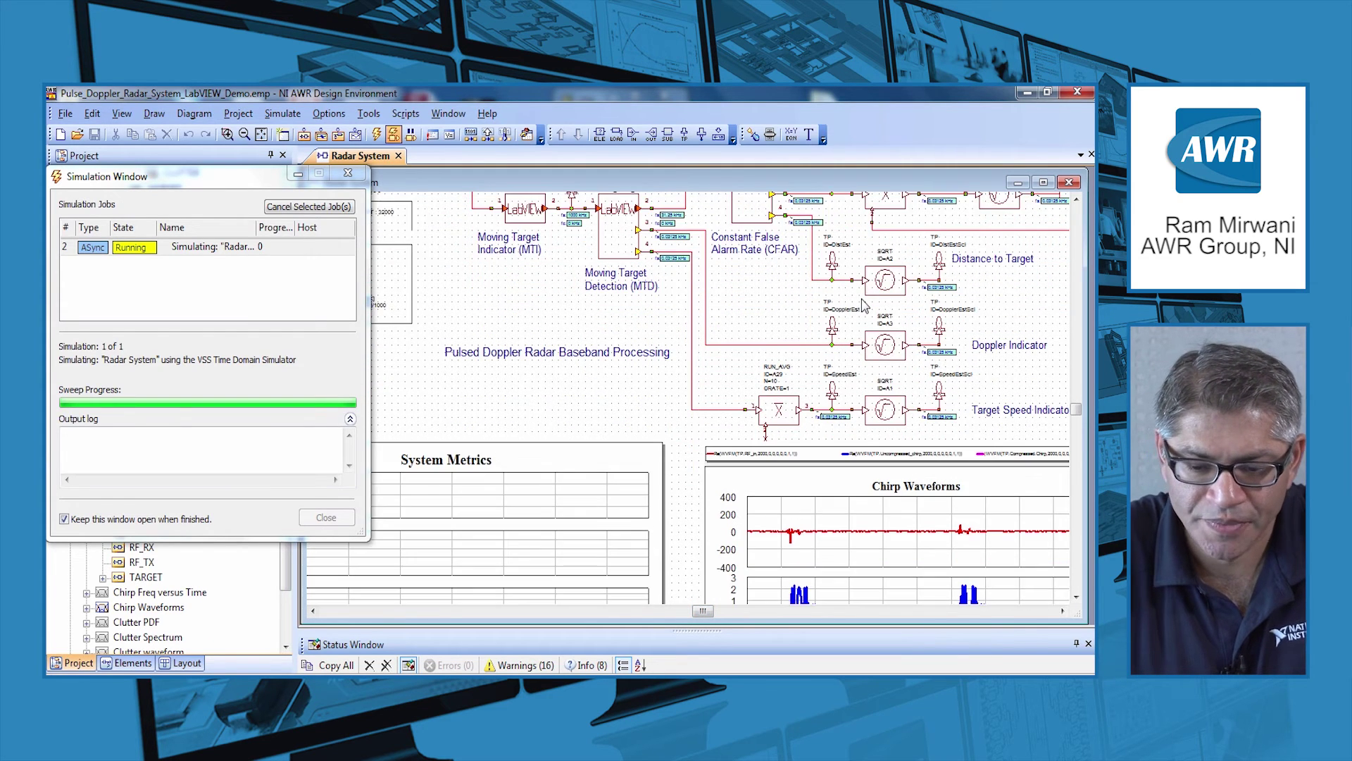
{"action": "scroll", "coordinate": [865, 304], "scroll_direction": "down", "scroll_amount": 1}
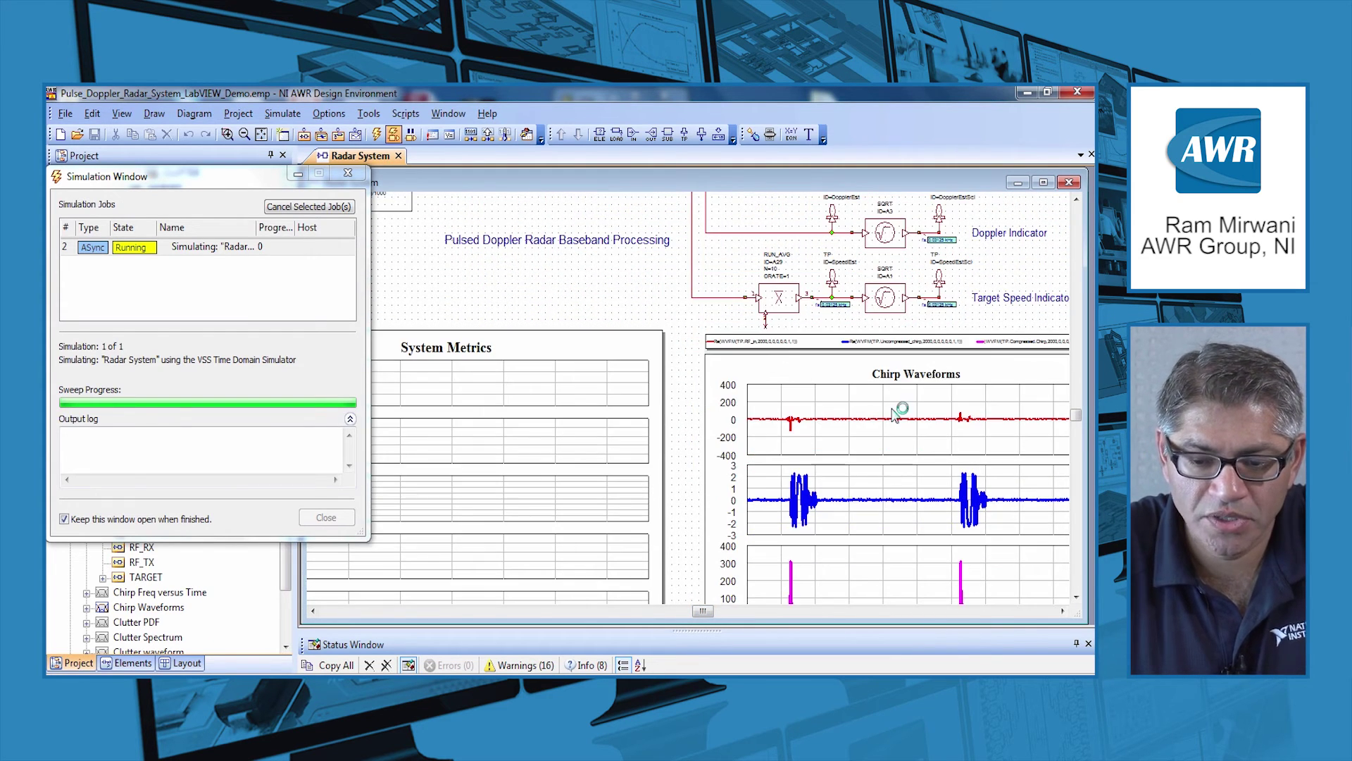
{"action": "scroll", "coordinate": [896, 399], "scroll_direction": "down", "scroll_amount": 1}
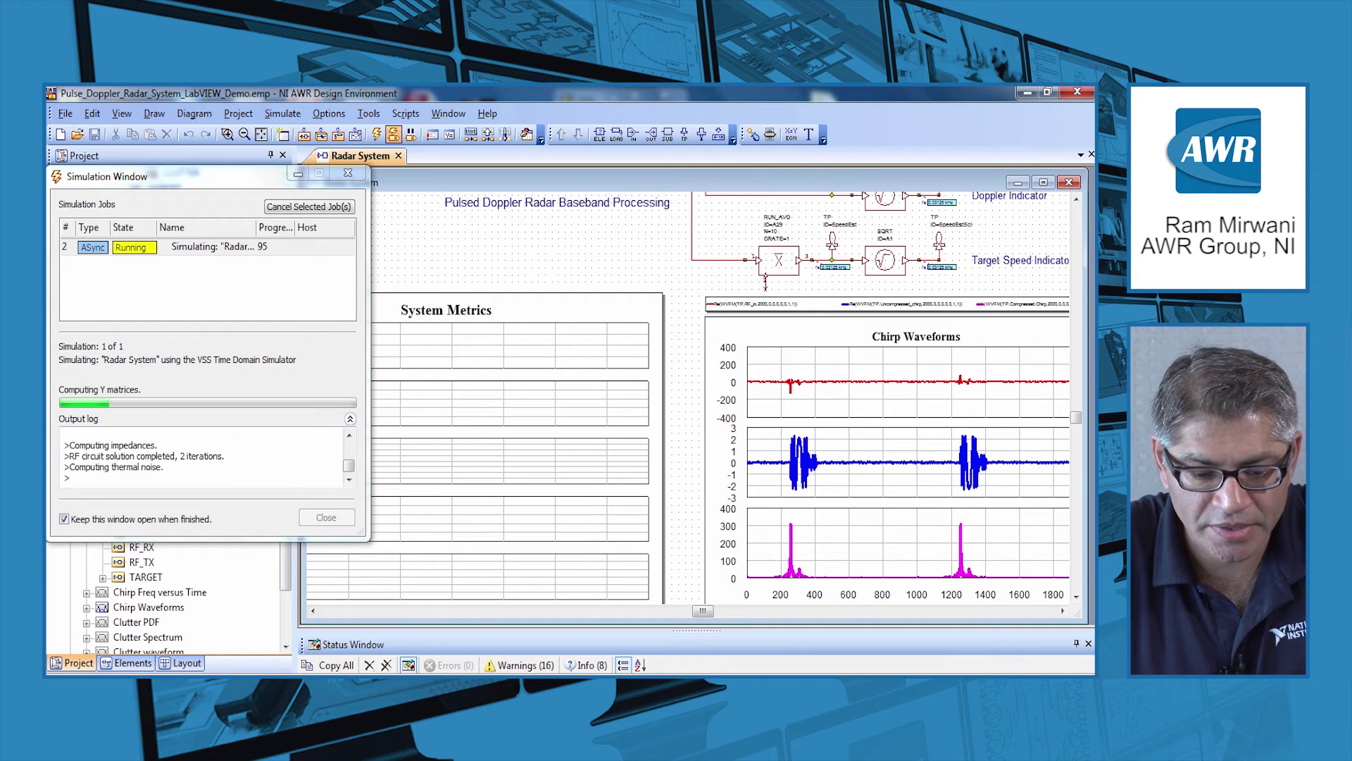
{"action": "mouse_move", "coordinate": [398, 685]}
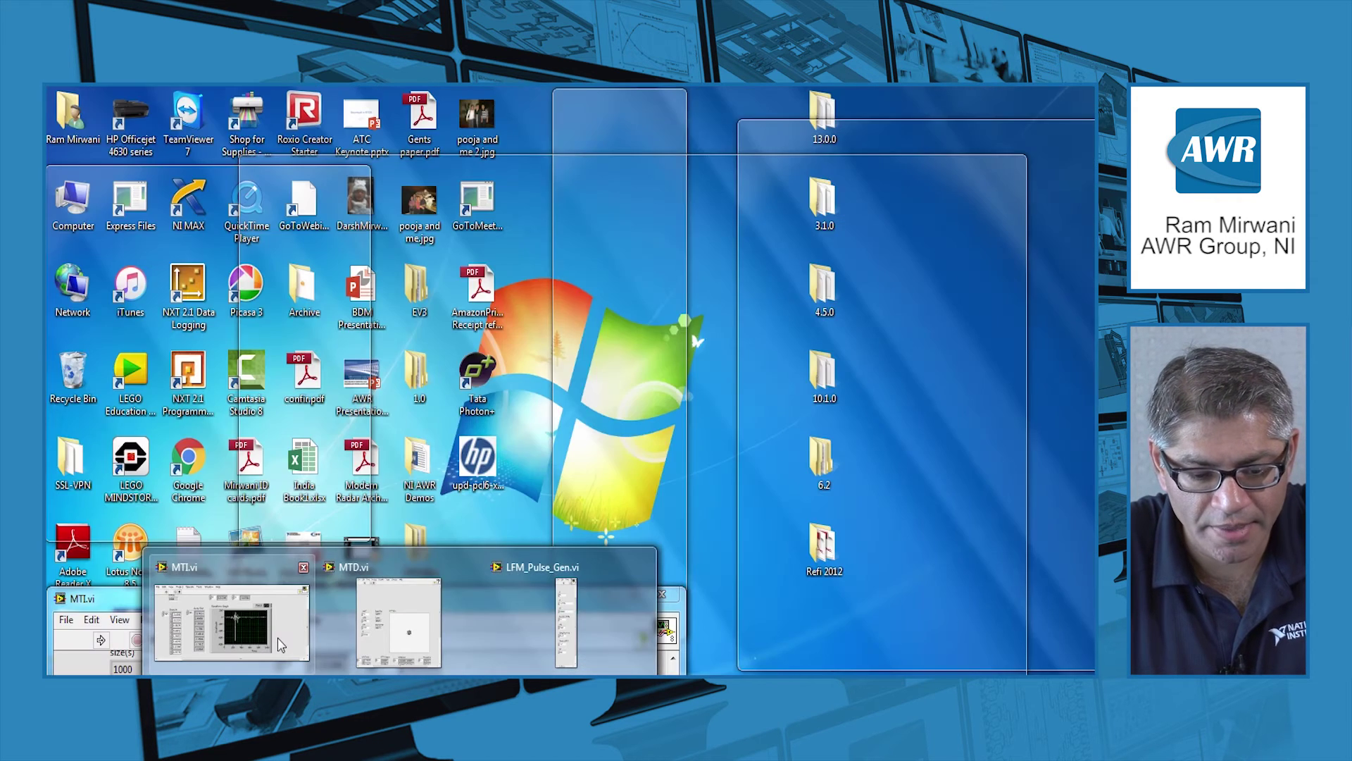
- Raise the MTI.vi front panel to show its graph and minimize MTD.vi
{"action": "left_click", "coordinate": [280, 645]}
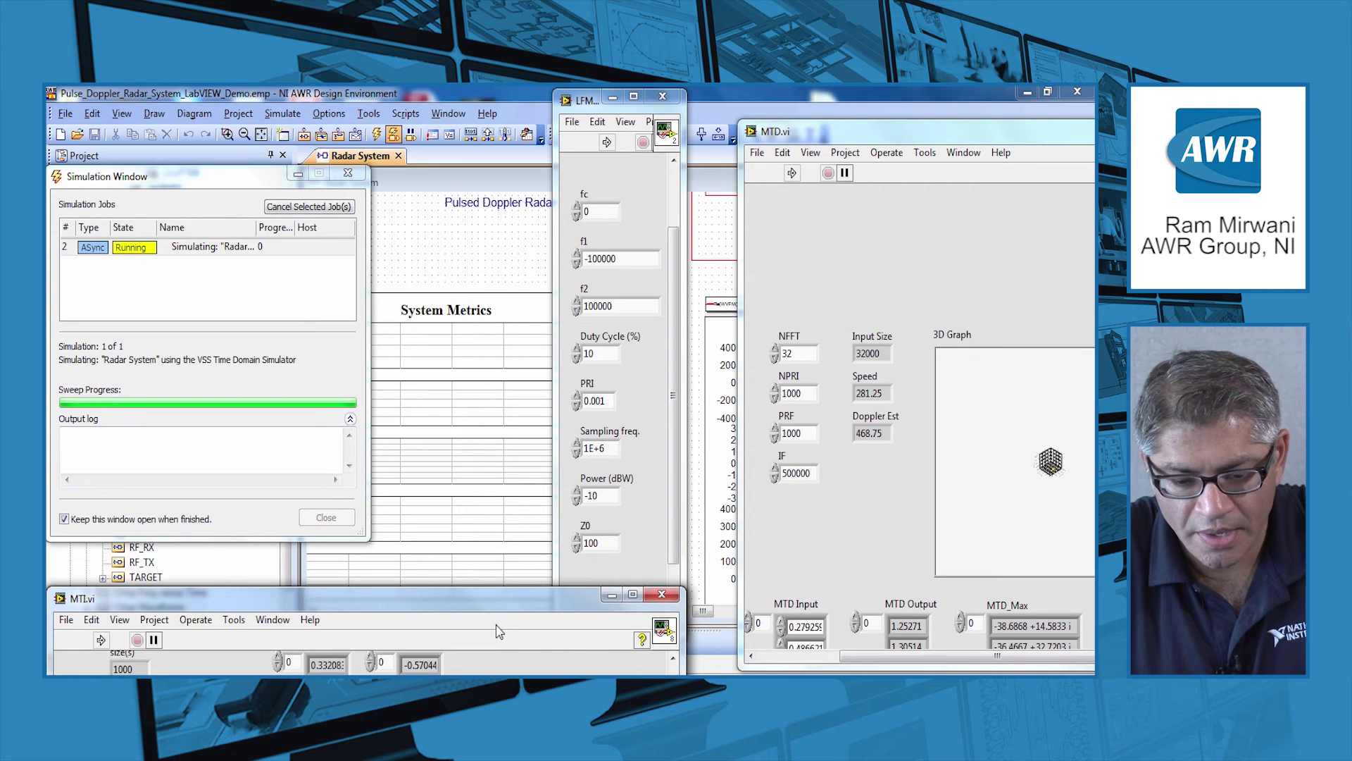
{"action": "left_click_drag", "start_coordinate": [500, 597], "coordinate": [558, 329]}
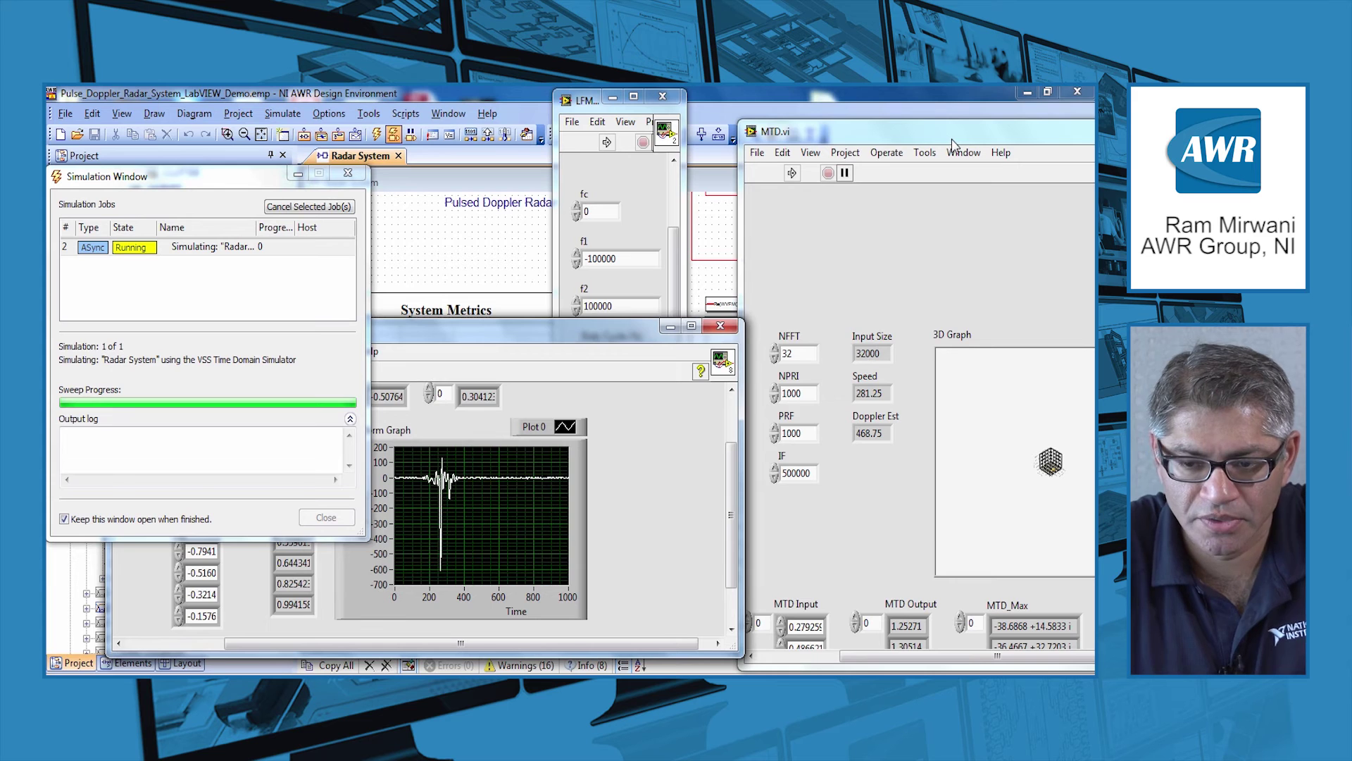
{"action": "left_click_drag", "start_coordinate": [944, 138], "coordinate": [929, 176]}
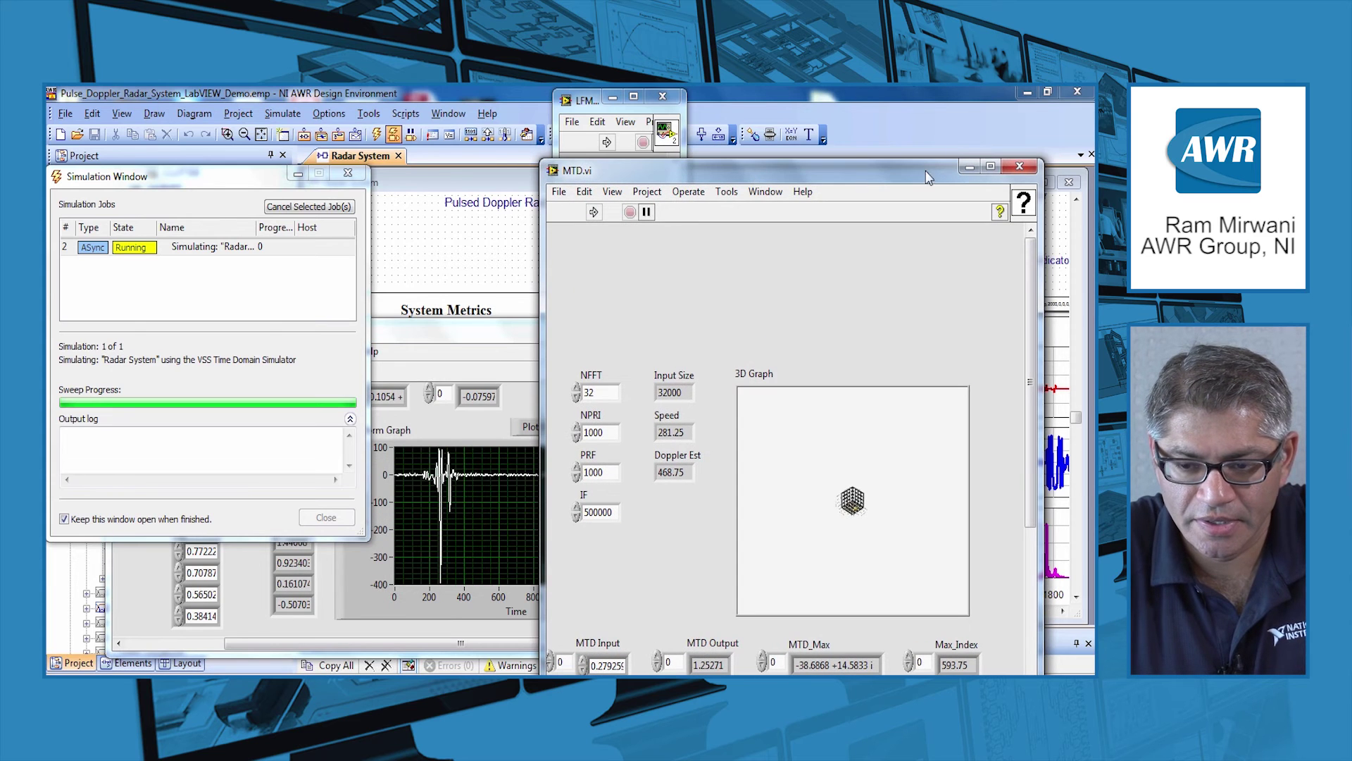
{"action": "left_click", "coordinate": [970, 167]}
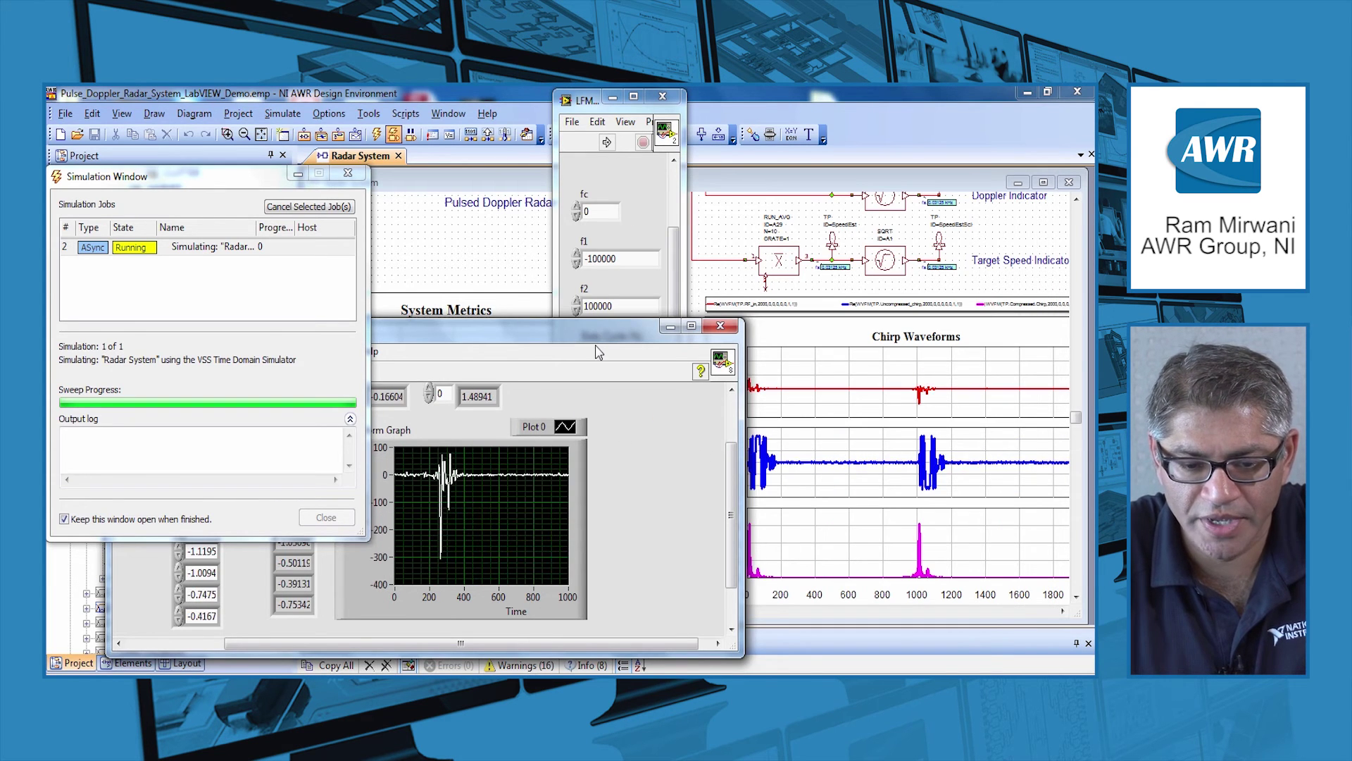
- Move the simulation progress window up and the MTI waveform panel down-left
{"action": "left_click", "coordinate": [211, 246]}
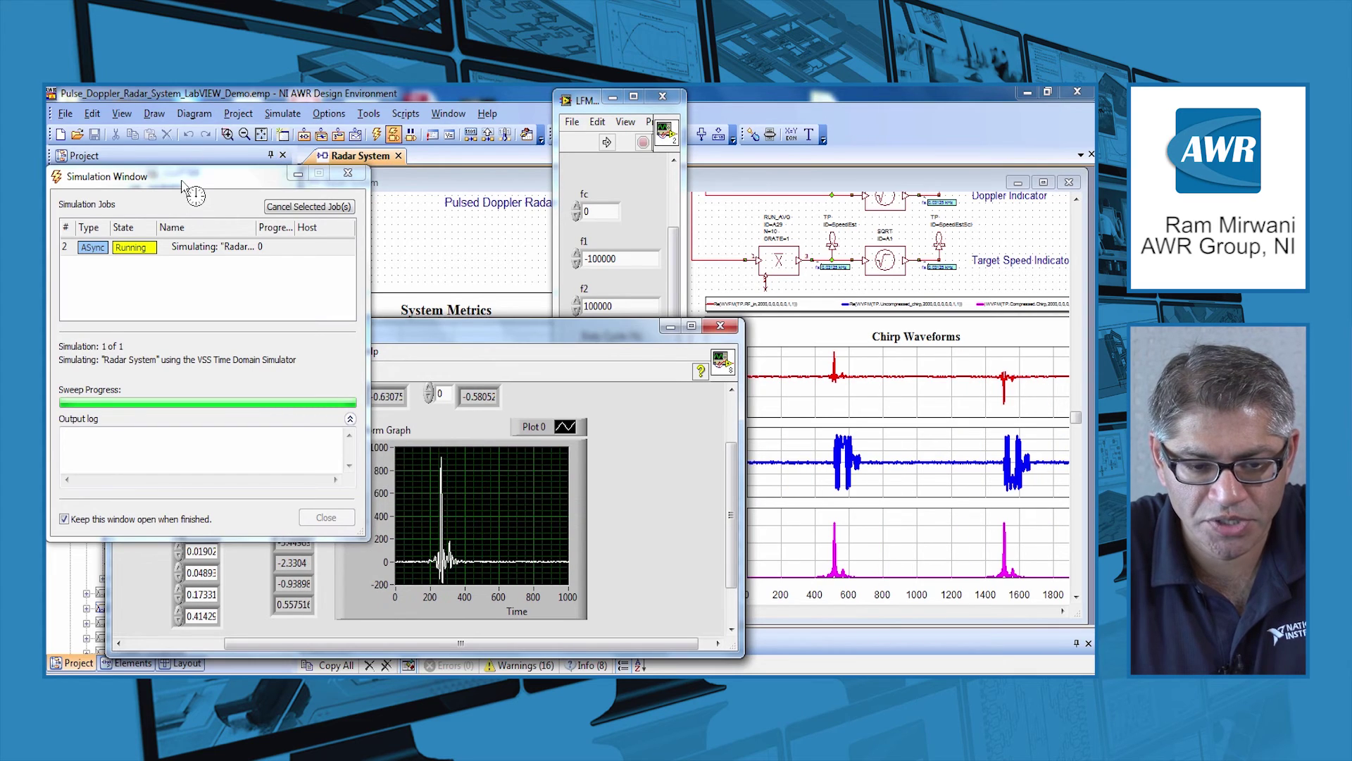
{"action": "left_click_drag", "start_coordinate": [185, 176], "coordinate": [177, 97]}
{"action": "left_click_drag", "start_coordinate": [425, 325], "coordinate": [405, 357]}
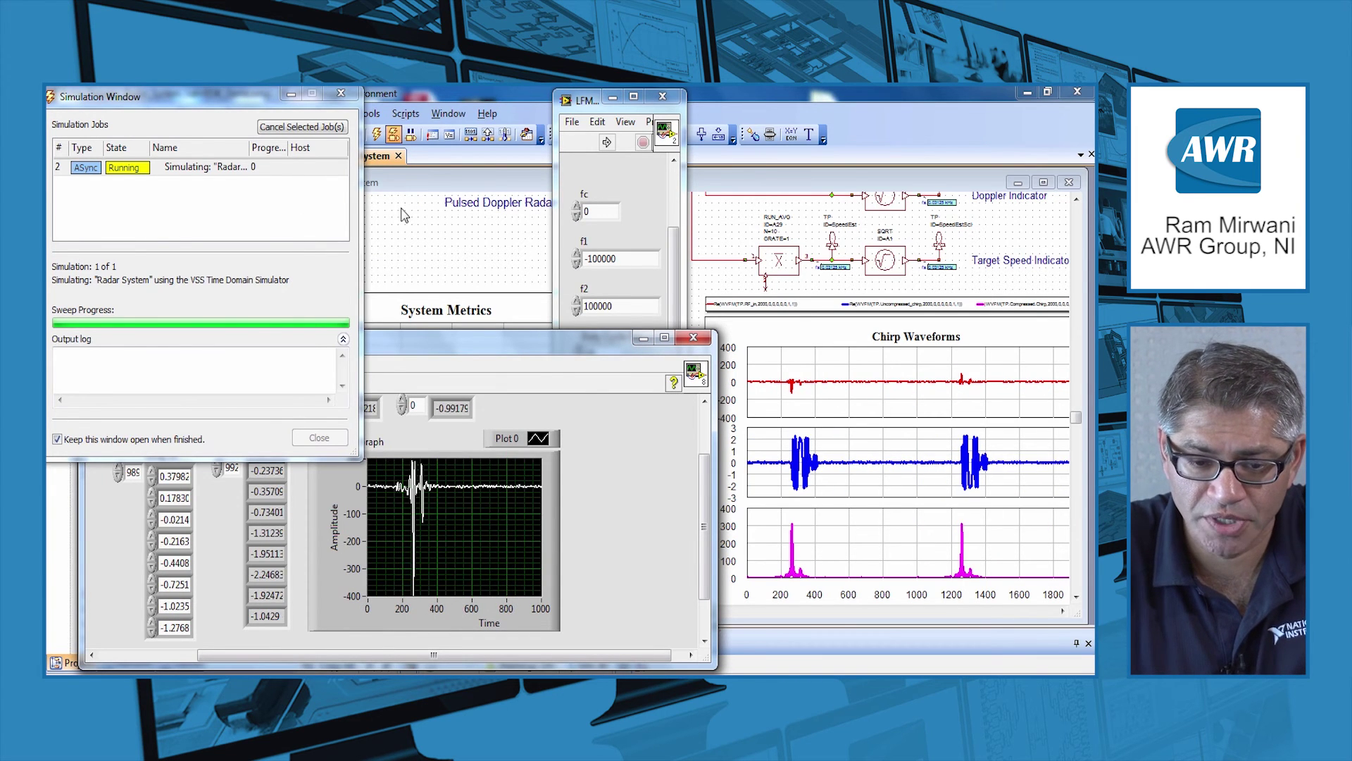
- Bring the VSS design forward and shift the view left to the System Metrics graphs
{"action": "left_click", "coordinate": [434, 254]}
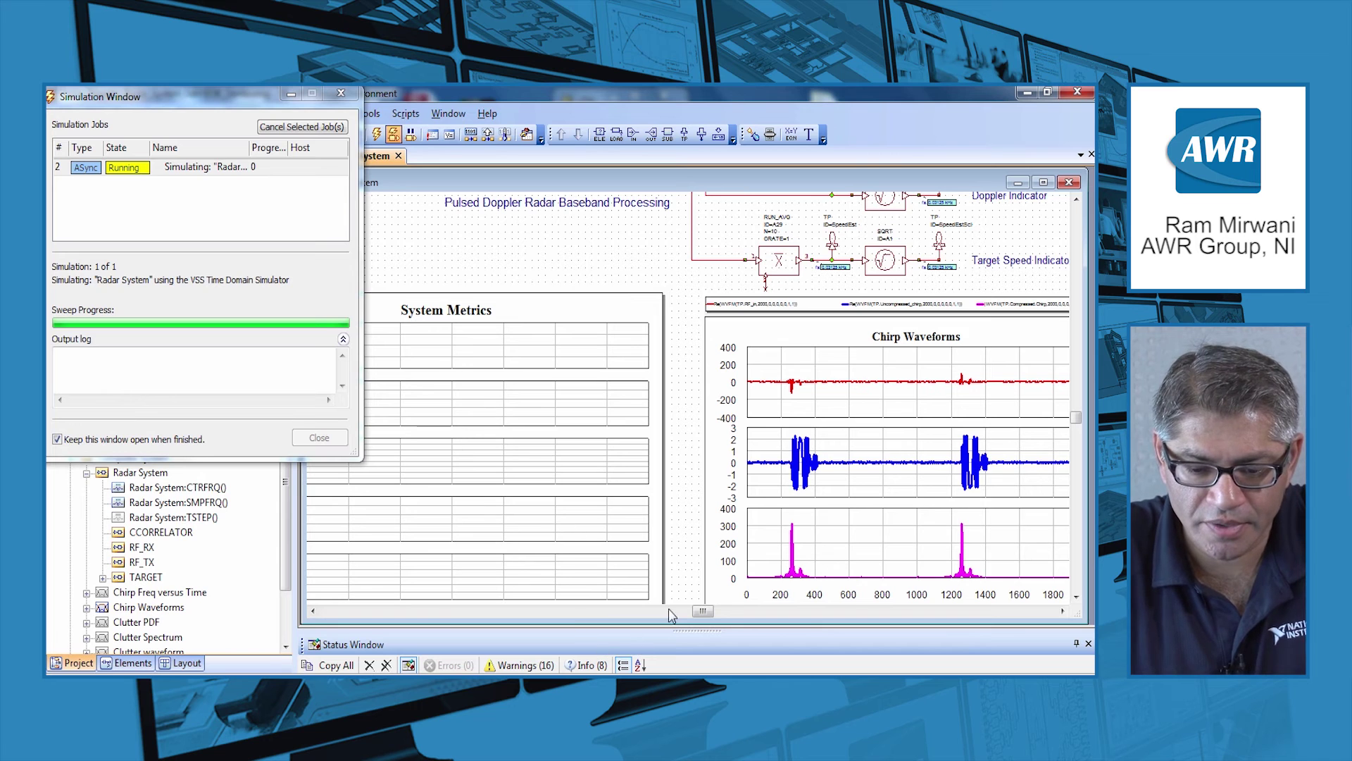
{"action": "left_click_drag", "start_coordinate": [707, 613], "coordinate": [688, 616]}
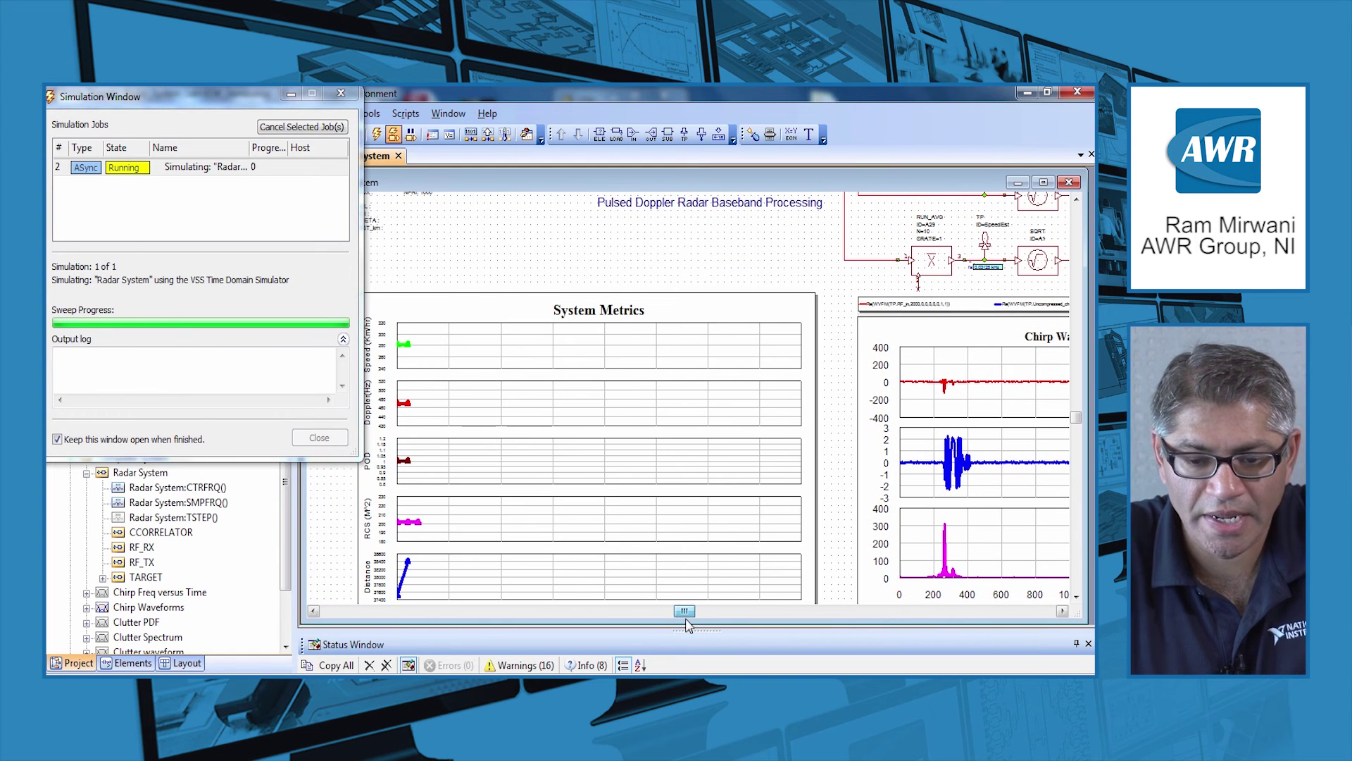